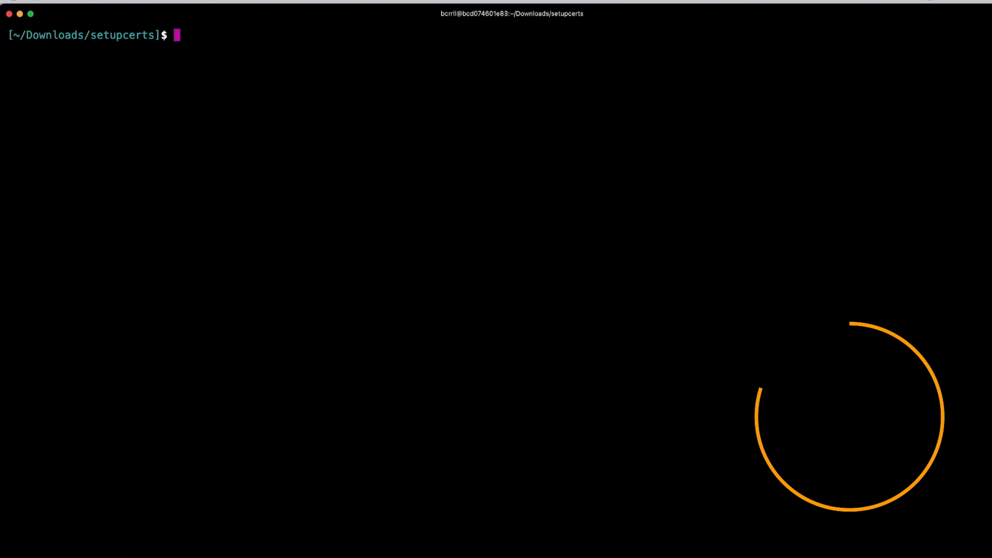
Step: List the files in the setupcerts folder and run the ./create_certs script
type("ls")
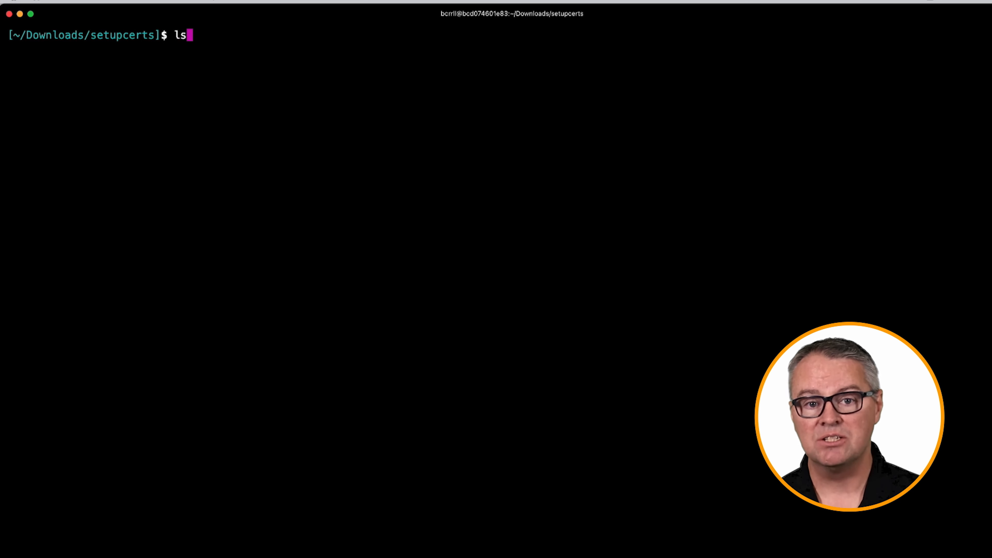
key("Return")
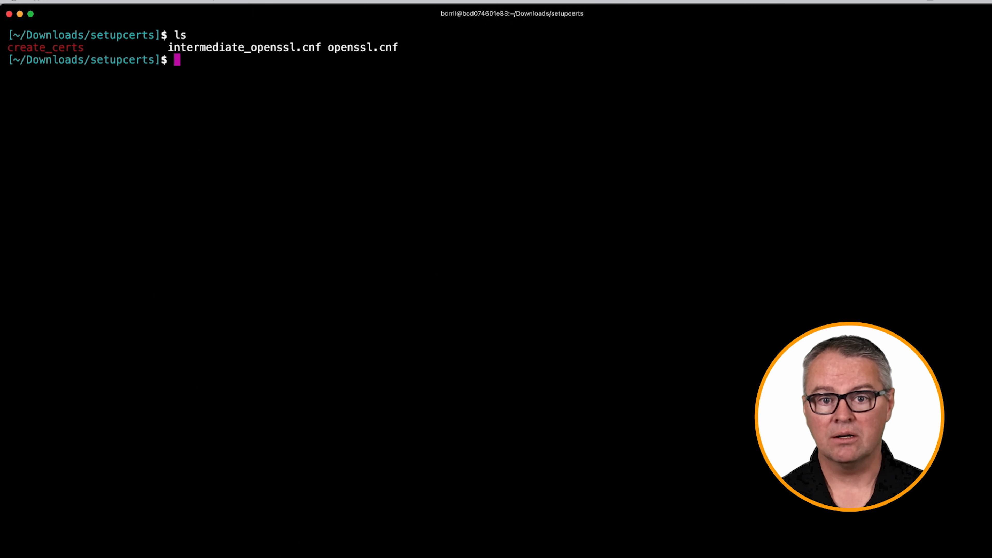
type("./create_cert")
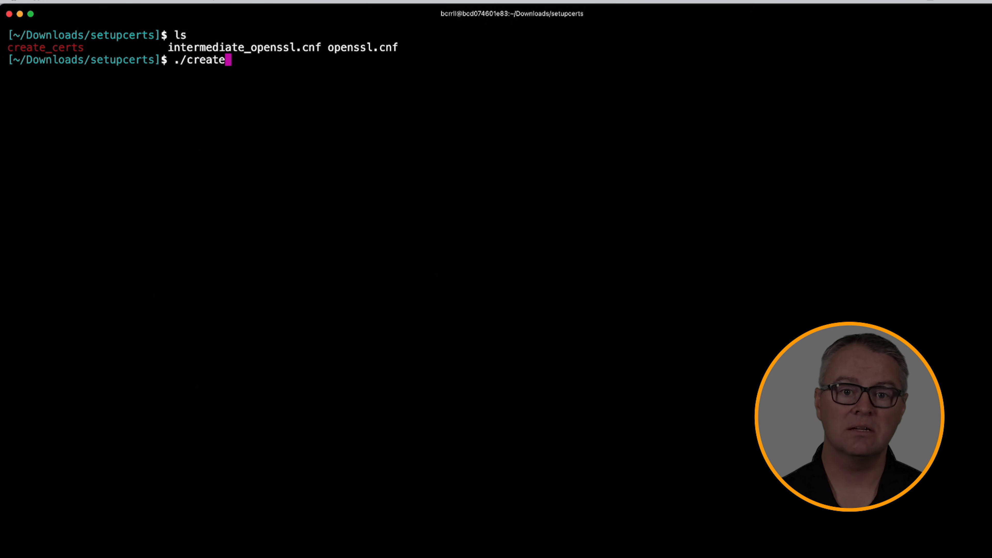
type("s")
key("Return")
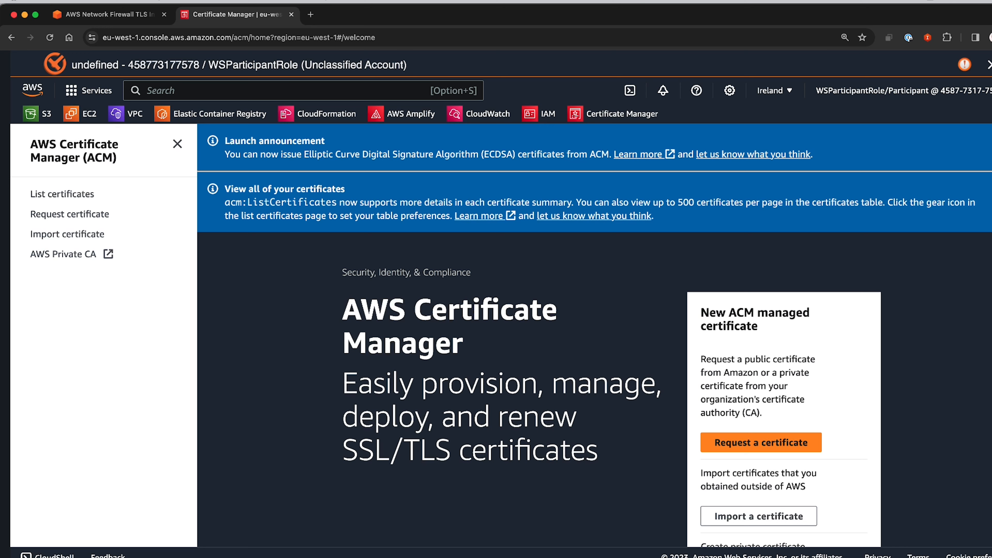
Step: Start a certificate import in AWS Certificate Manager and paste the contents of out-dir/root/ca/intermediate/certs/intermediate.cert.pem as the certificate body
left_click(743, 516)
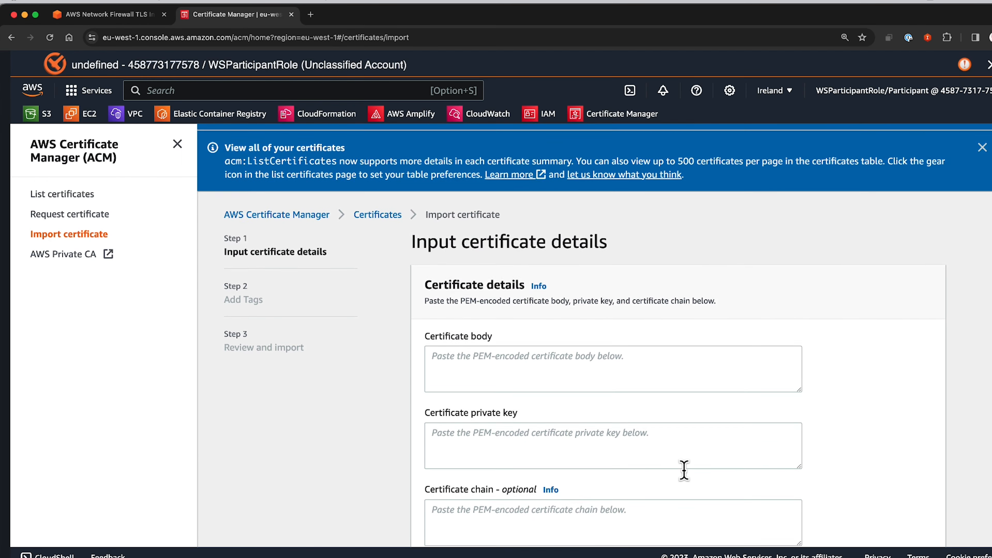
scroll(684, 470, "down", 3)
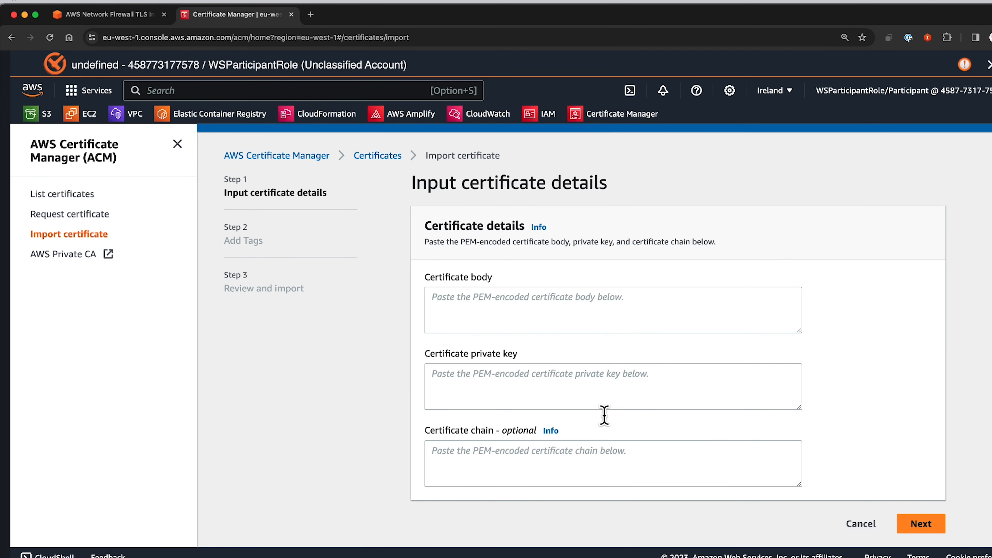
left_click(432, 298)
key("super+Tab")
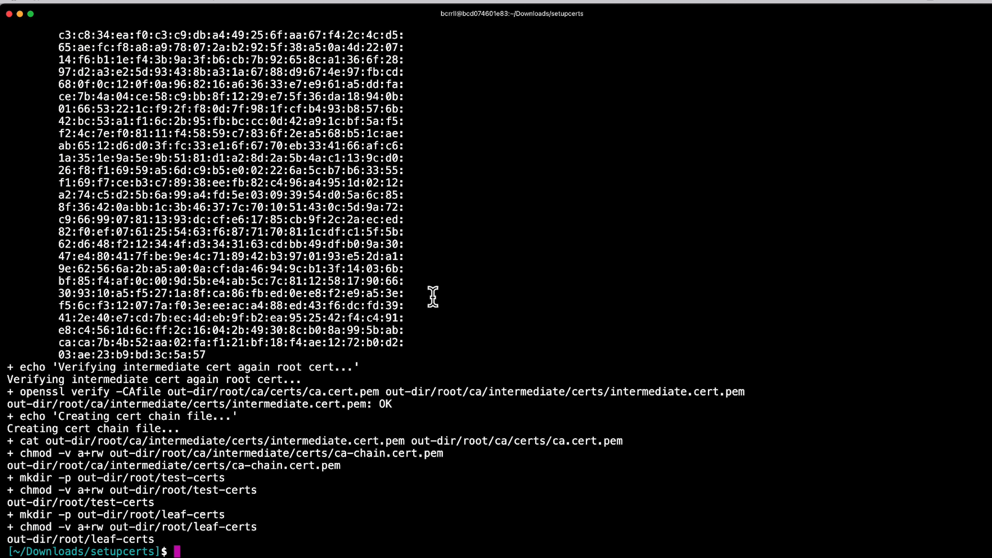
type("cat out-dir/root/ca/intermedi")
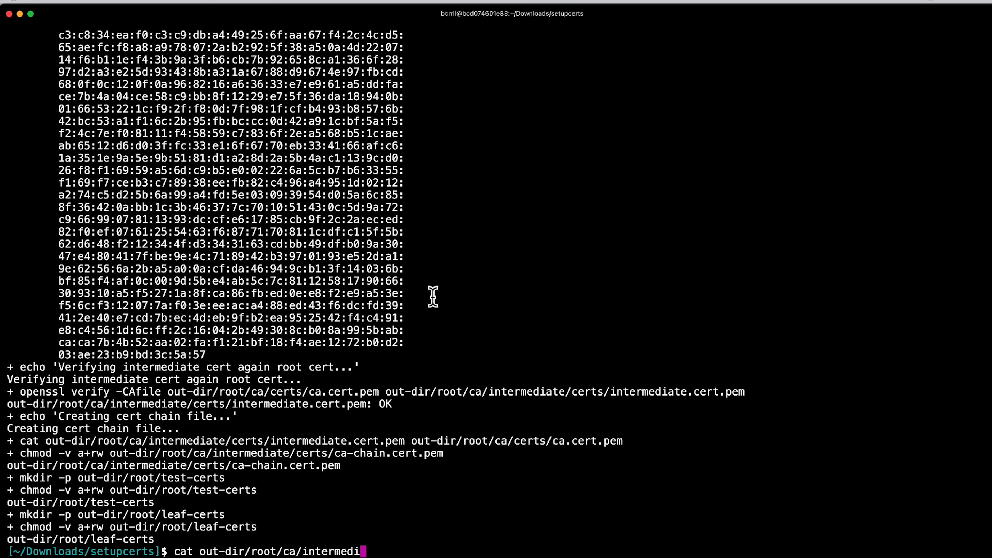
type("ate/certs/intermediate.cert.pem | pbcopy")
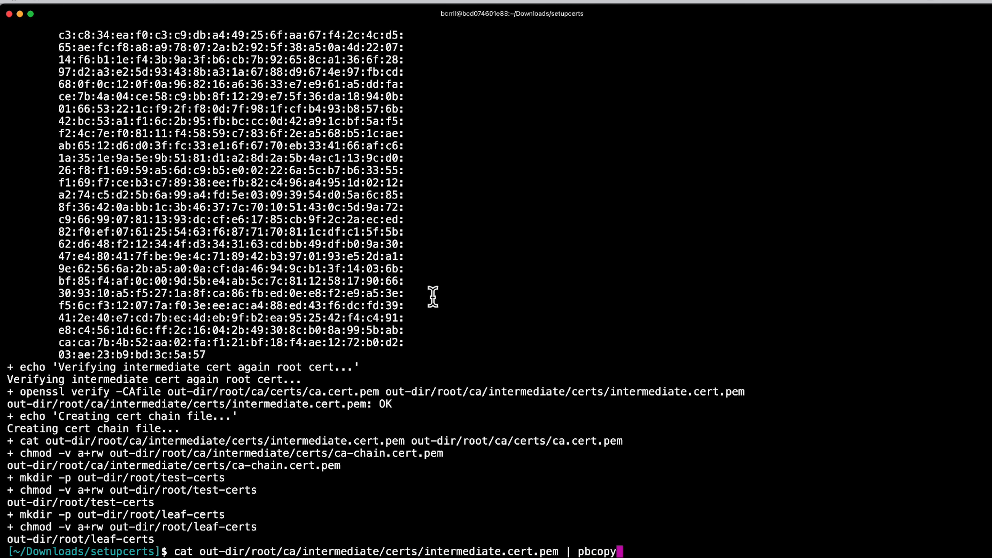
key("super+Tab")
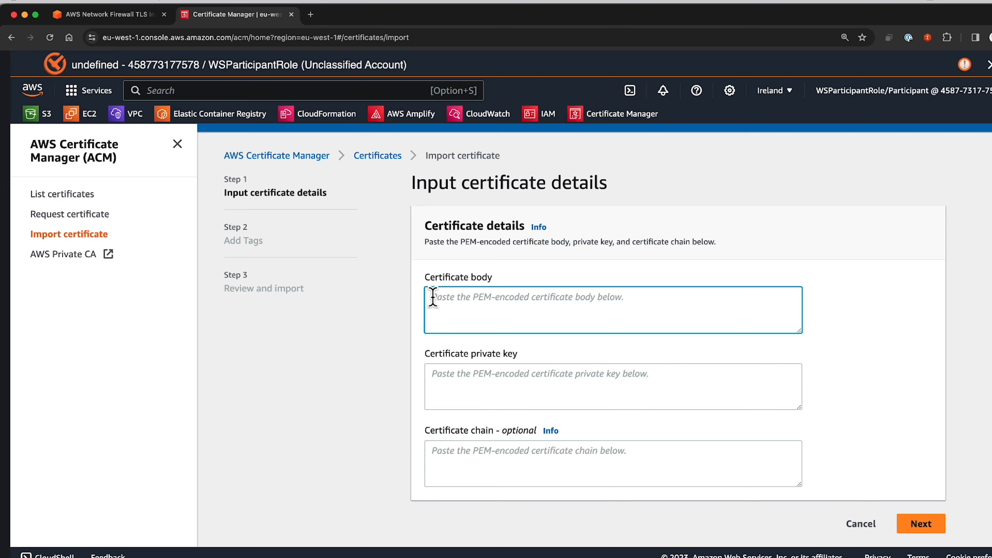
key("super+v")
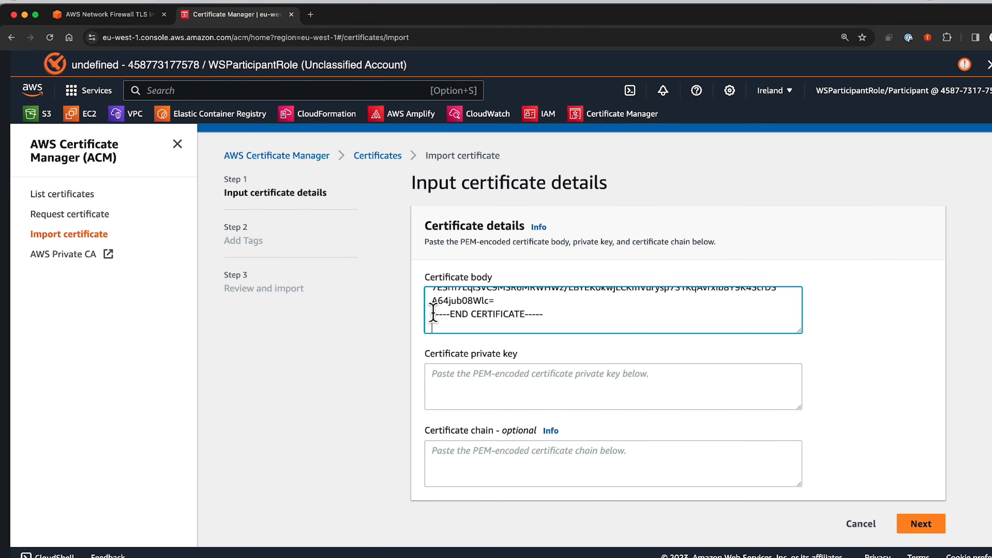
Step: Copy out-dir/root/ca/intermediate/private/intermediate.key.pem from the terminal with pbcopy and paste it as the certificate private key
left_click(434, 374)
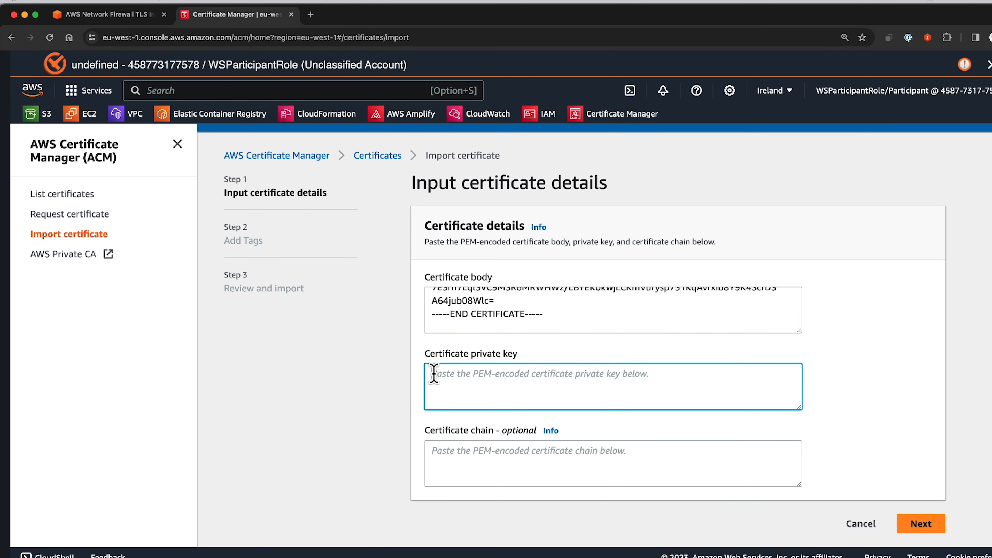
key("super+Tab")
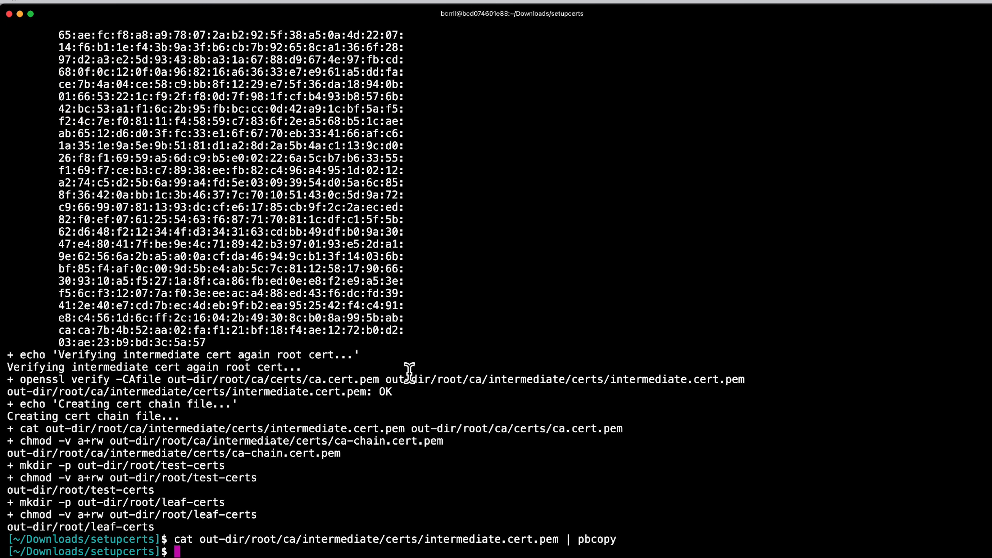
type("cat out-dir/root/ca/intermediate/private/intermediate.key.pem | pbcopy")
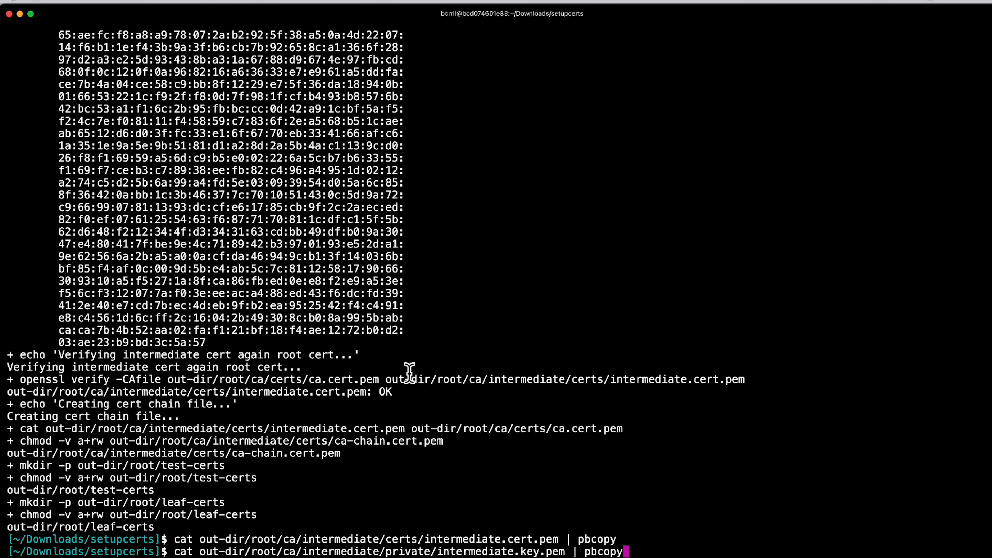
key("Return")
key("super+Tab")
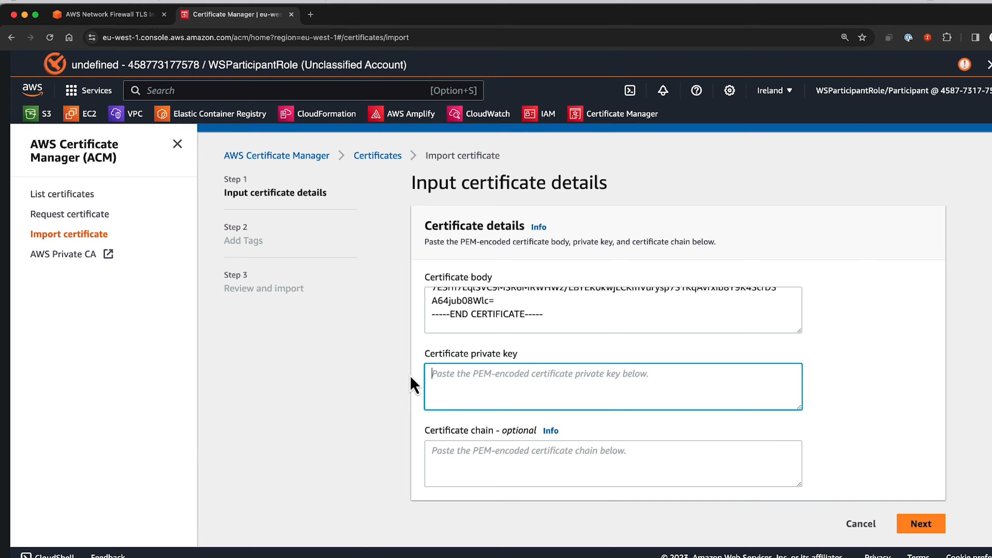
key("super+v")
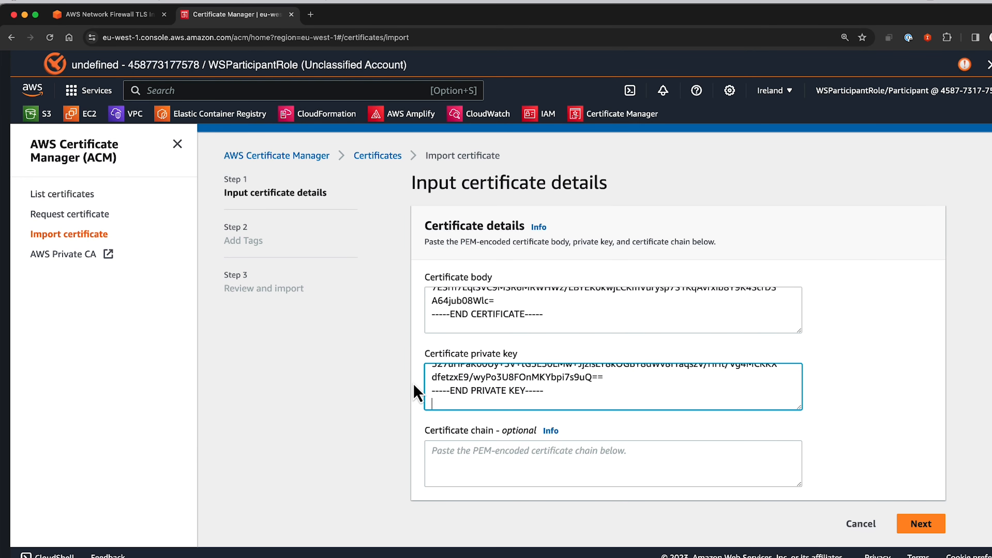
Step: Copy out-dir/root/ca/intermediate/certs/ca-chain.cert.pem from the terminal with pbcopy, paste it as the certificate chain and proceed to the tags
left_click(436, 454)
key("super+Tab")
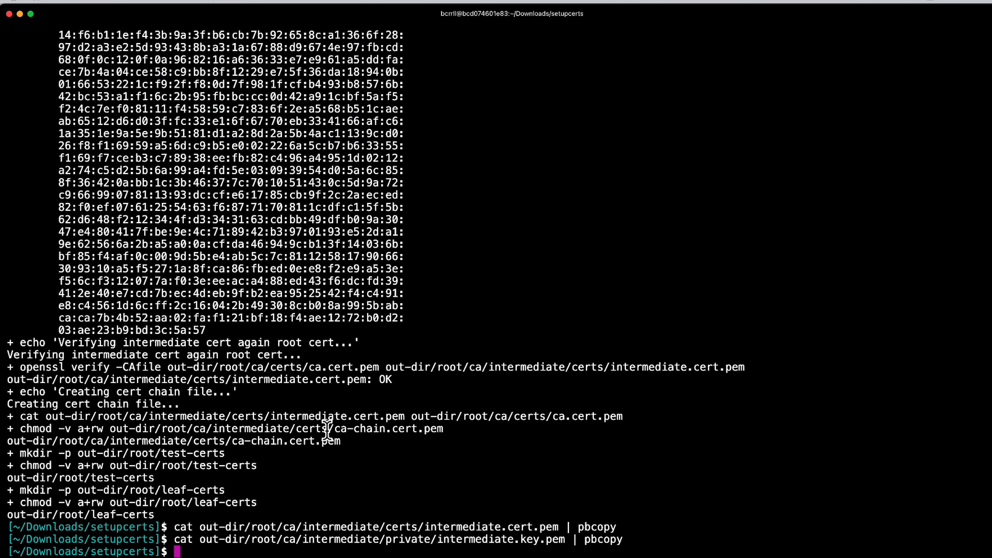
type("cat out-dir/root/ca/intermediate/certs/ca-chain.cert.pem | pbcopy")
key("Return")
key("super+Tab")
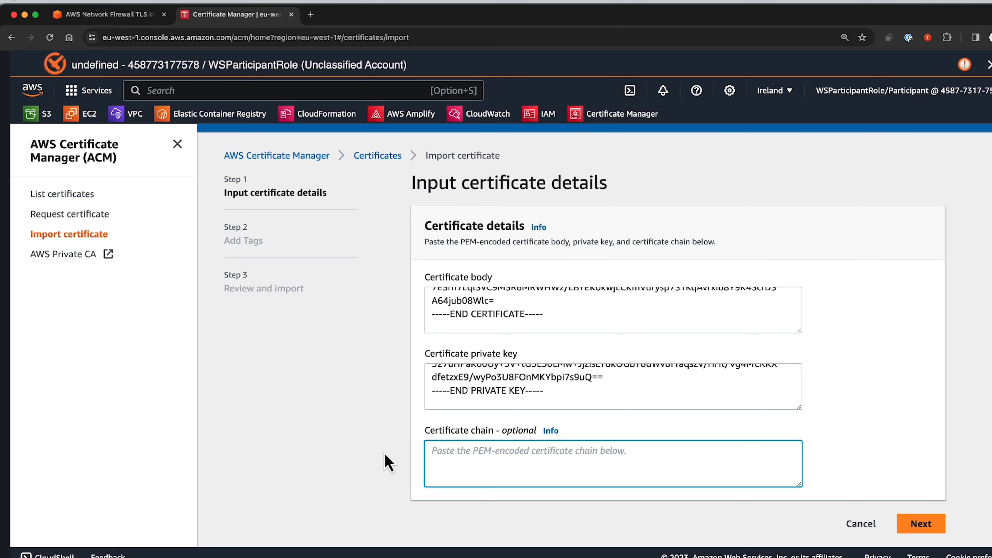
key("super+v")
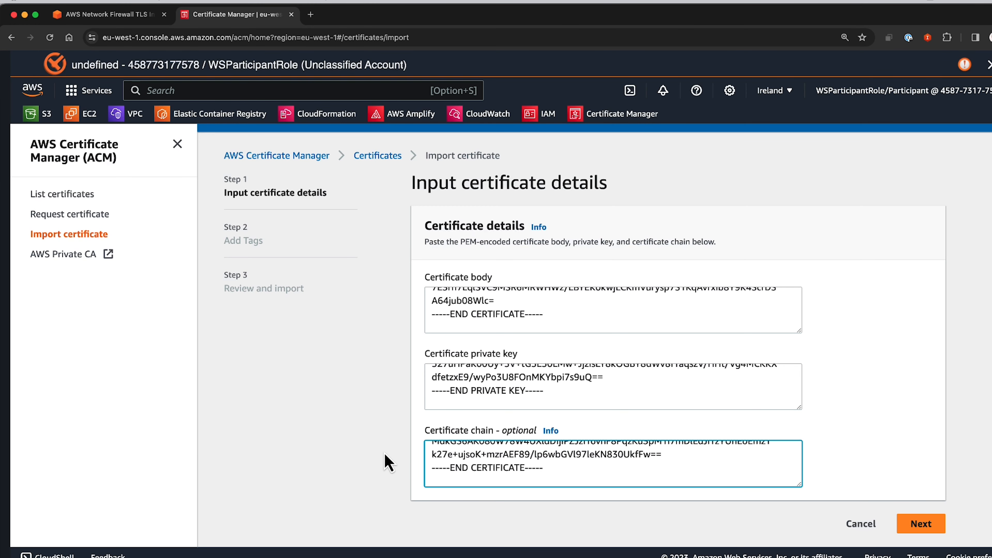
left_click(921, 524)
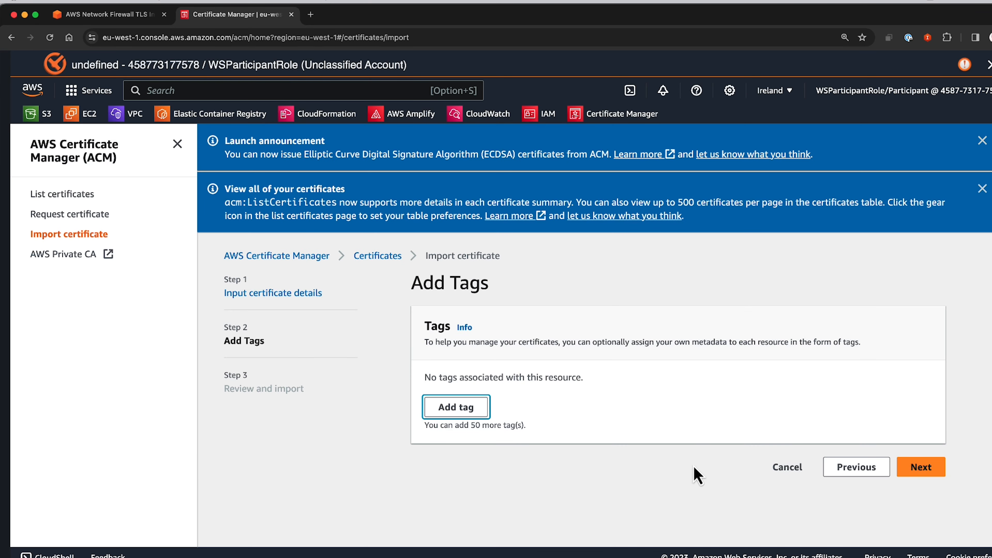
Step: Add a tag with key Name and value TLS-Inspection, and complete the certificate import
key("Return")
type("Name")
key("Tab")
type("TLS-Inspection")
key("Return")
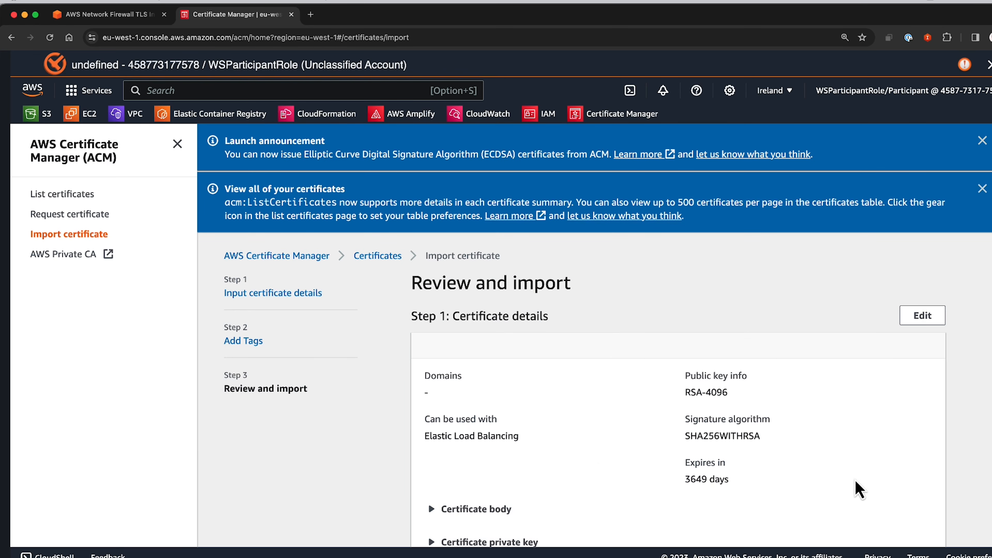
scroll(592, 450, "down", 5)
left_click(913, 523)
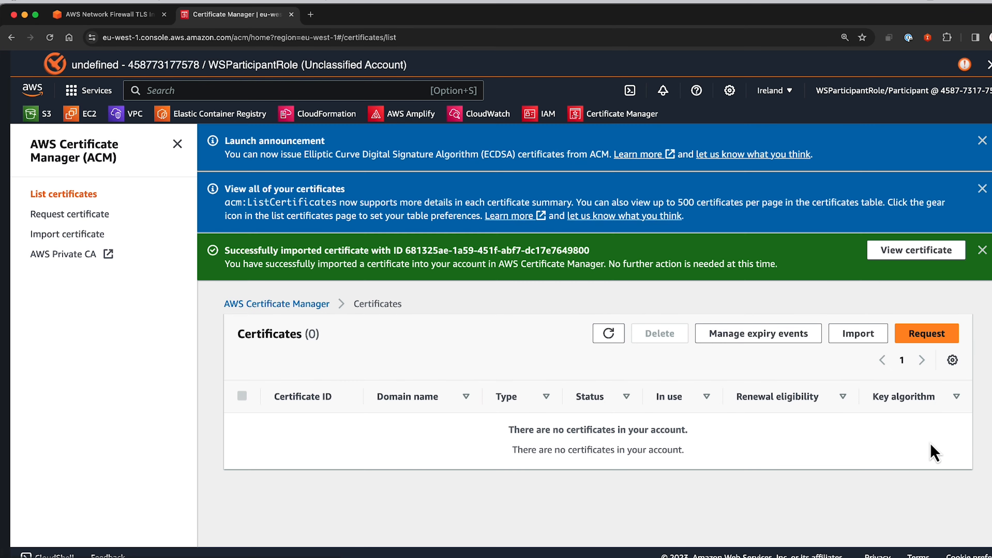
Step: Dismiss the notification banners and refresh the certificates list
left_click(982, 141)
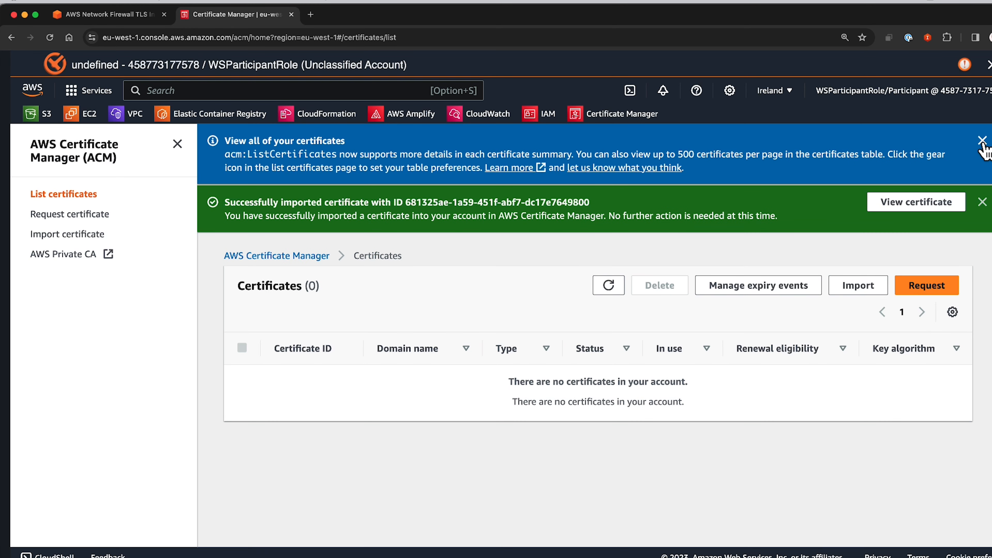
left_click(982, 141)
left_click(982, 142)
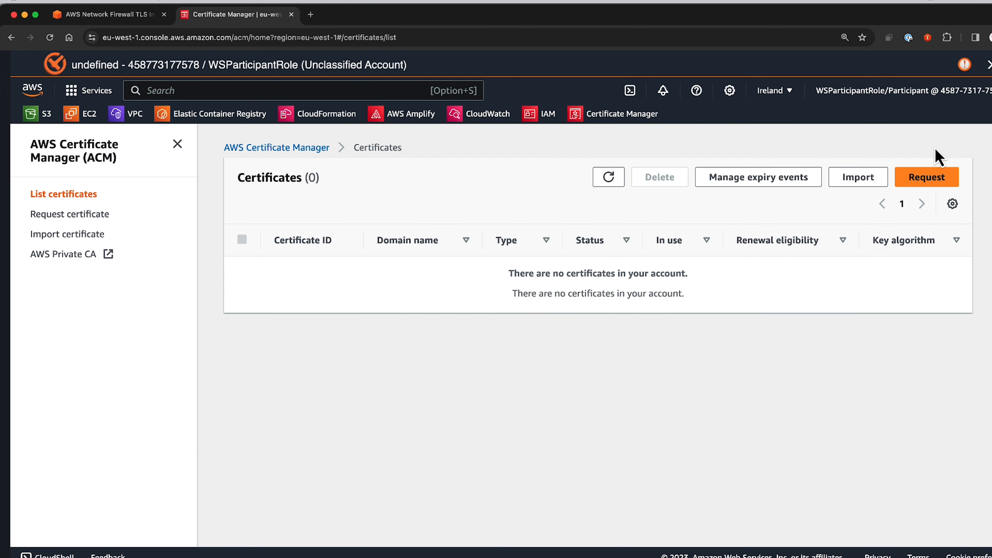
left_click(608, 178)
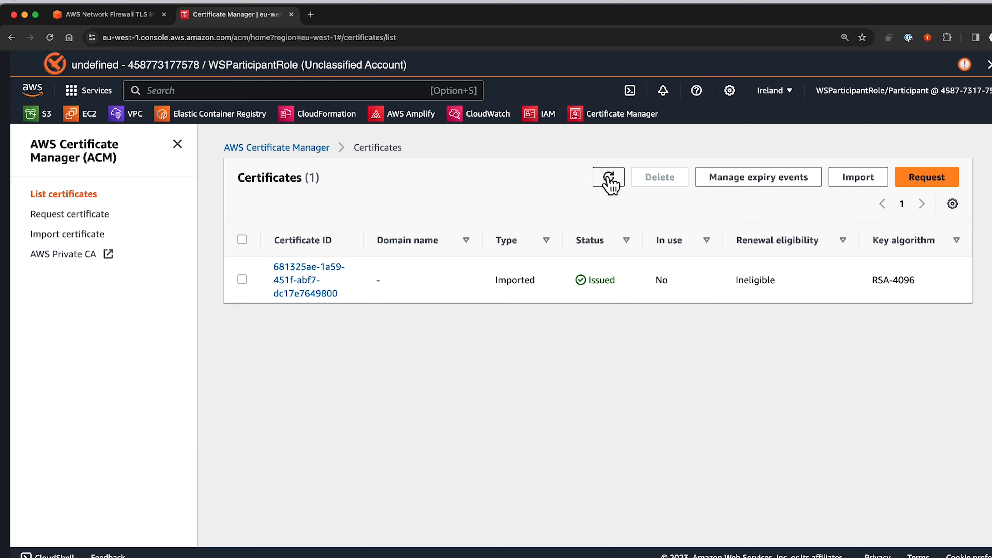
Step: Open the imported certificate and examine its status and details
left_click(315, 293)
scroll(459, 373, "down", 2)
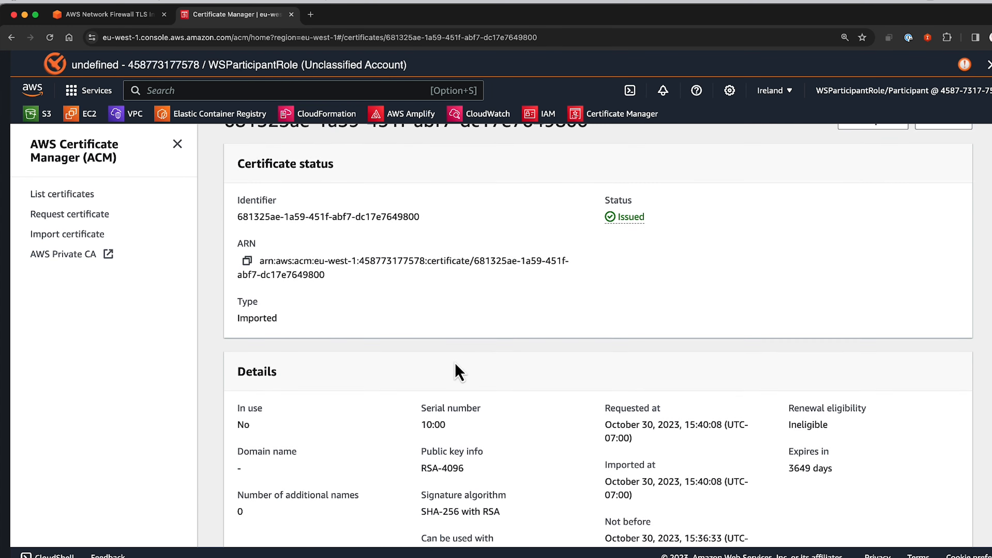
scroll(459, 374, "down", 5)
scroll(459, 374, "up", 6)
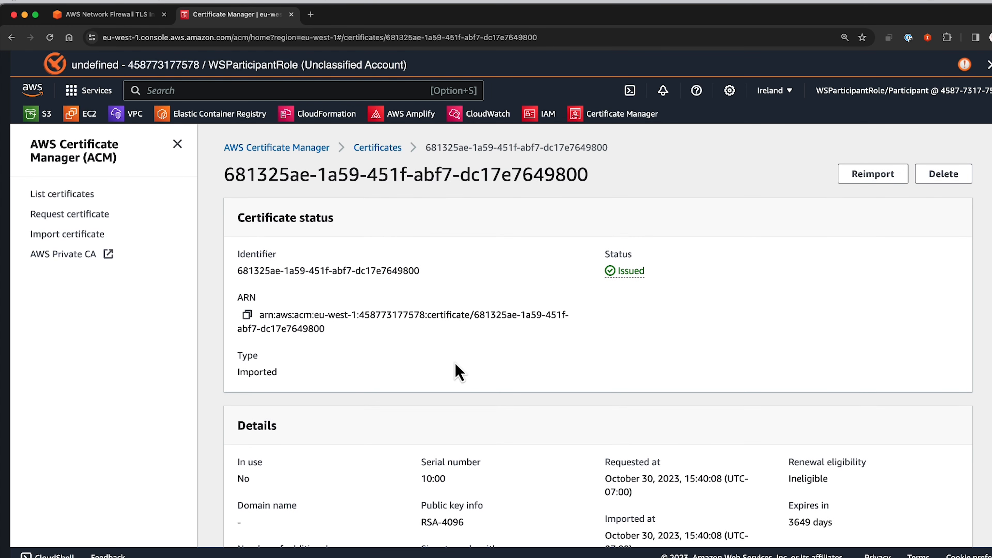
Step: Open S3 in a separate browser tab and view the objects in tlsinspectionassetsbucket
right_click(32, 114)
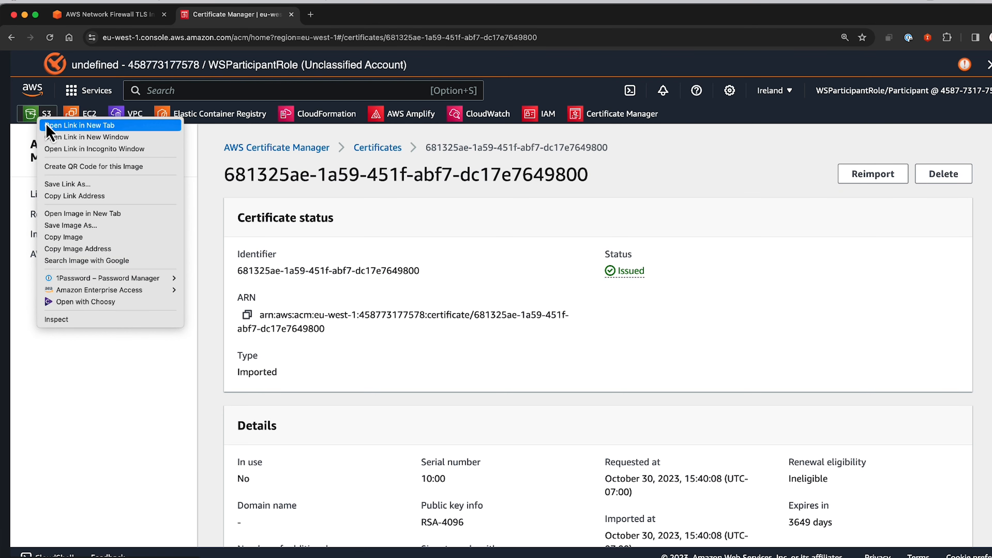
left_click(54, 125)
left_click(338, 16)
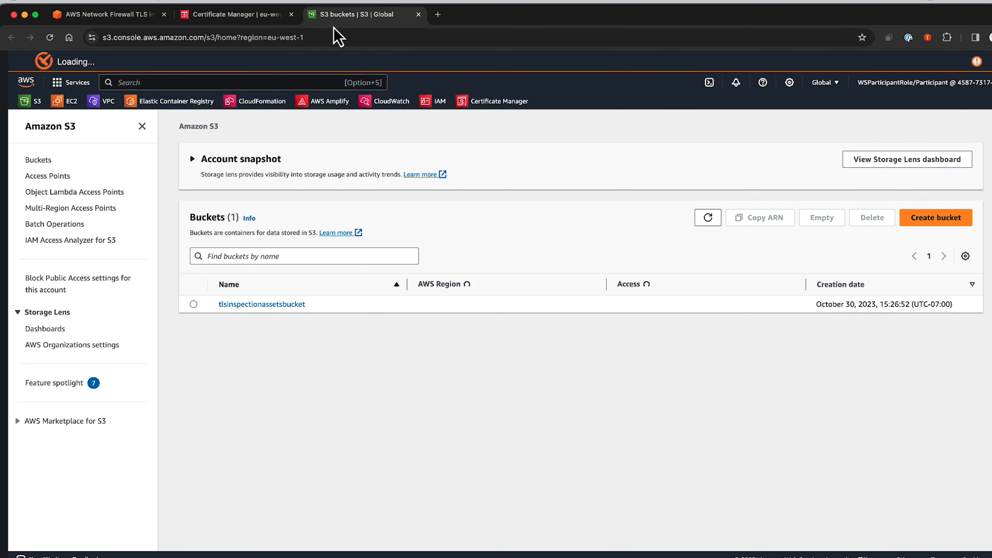
left_click(283, 350)
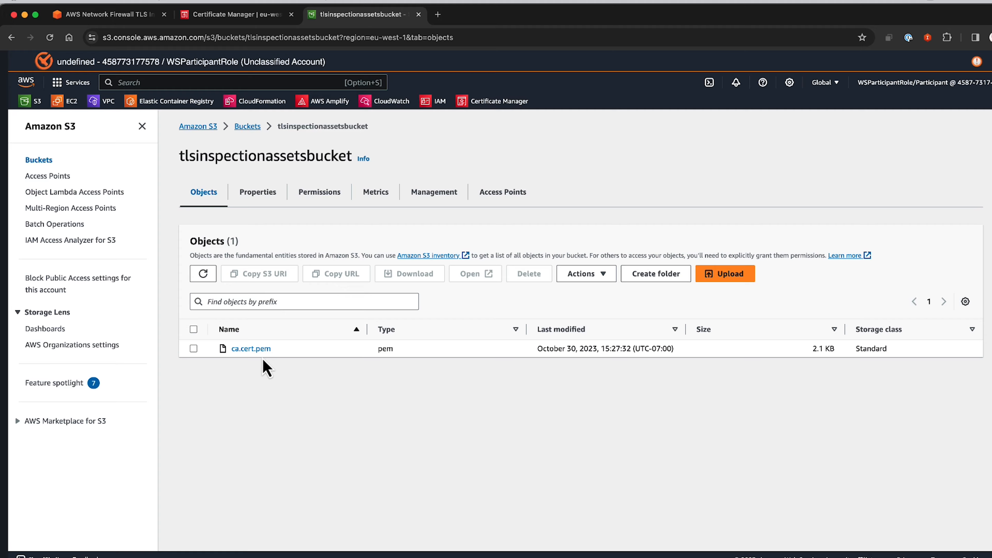
key("super+Tab")
key("super+k")
type("cd")
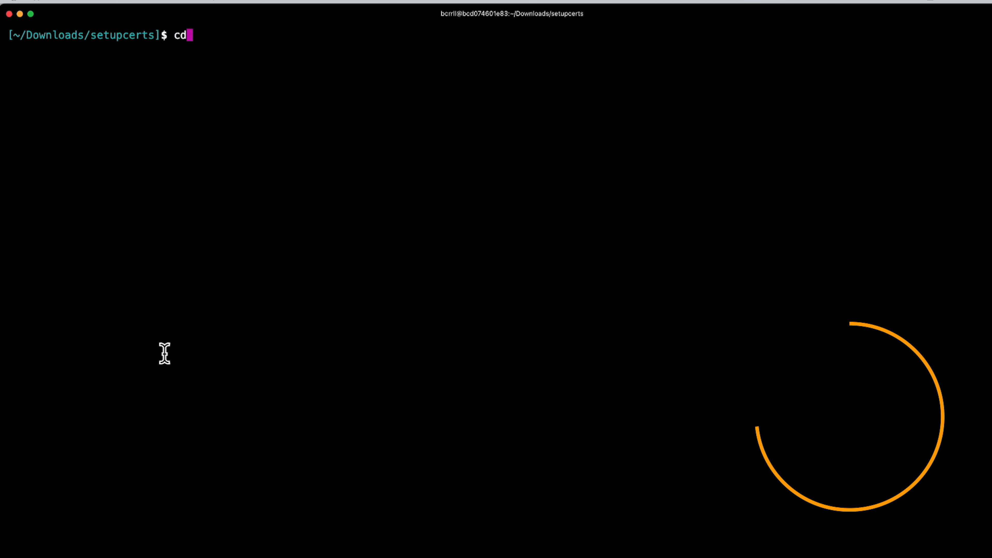
type(" ..")
key("Return")
type("ssh -i \"10-30-TLS.pem\" ec2-user@ec2-52-51-204-204.eu-west-1.compute.amazonaws.com")
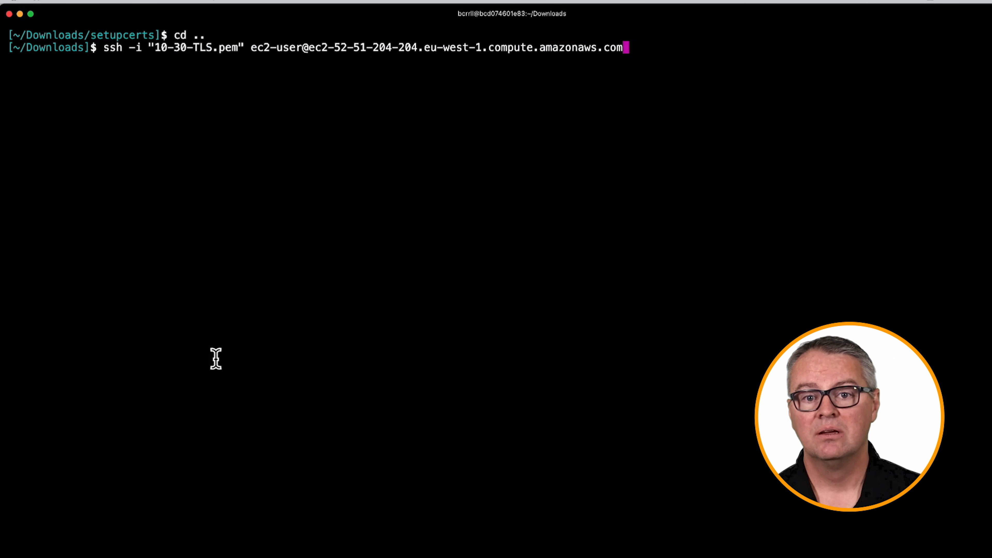
key("Return")
Step: Force-enable the CA trust configuration with sudo, and try copying ca.cert.pem from s3://tlsinspectionassetsbucket to /etc/pki/ca-trust/source/anchors/ without sudo
type("sudo update-ca-trust force-enable")
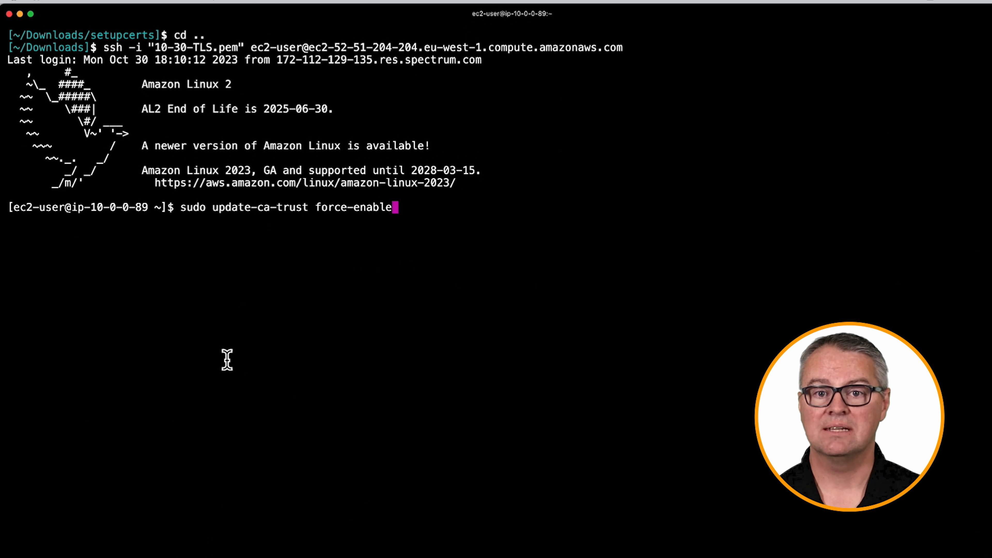
key("Return")
type("aws s3 cp s3://tlsinspectionassetsbucket/ca.cert.pem /etc/pki/ca-t")
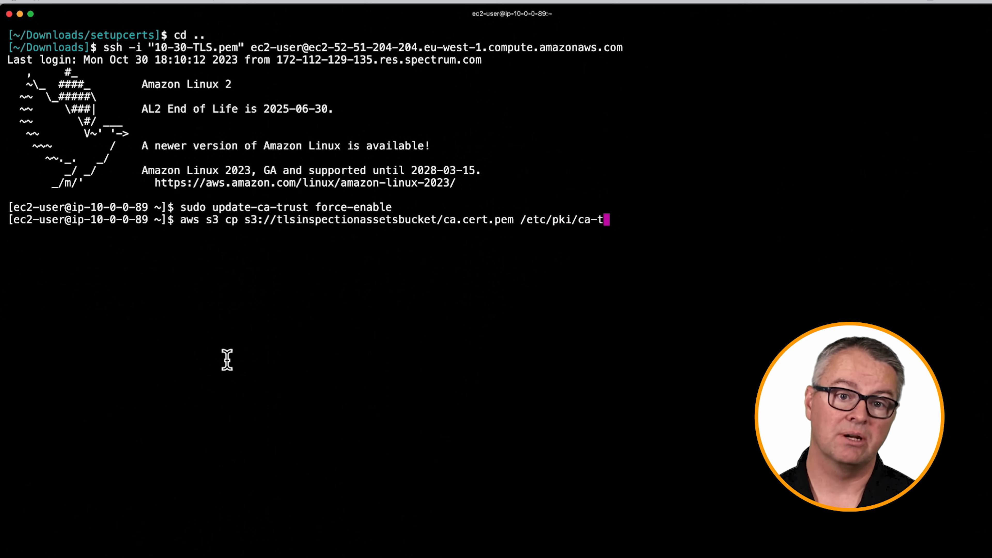
type("rust/source/anchors/")
key("Return")
Step: Repeat the S3 copy of ca.cert.pem into the trust anchors folder with sudo, and run sudo update-ca-trust extract
key("Up")
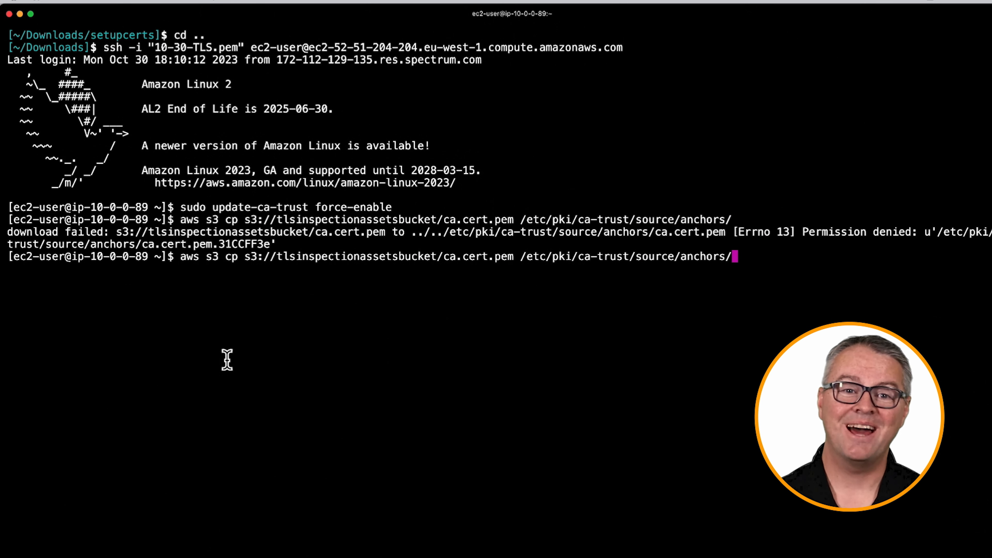
key("ctrl+a")
type("sudo")
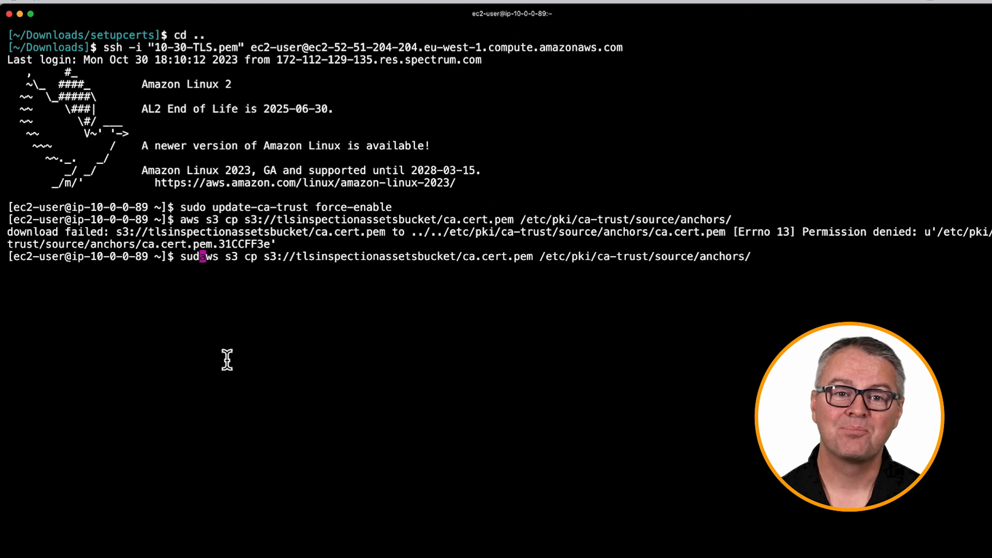
key("Return")
type("sudo update-ca-trust extract")
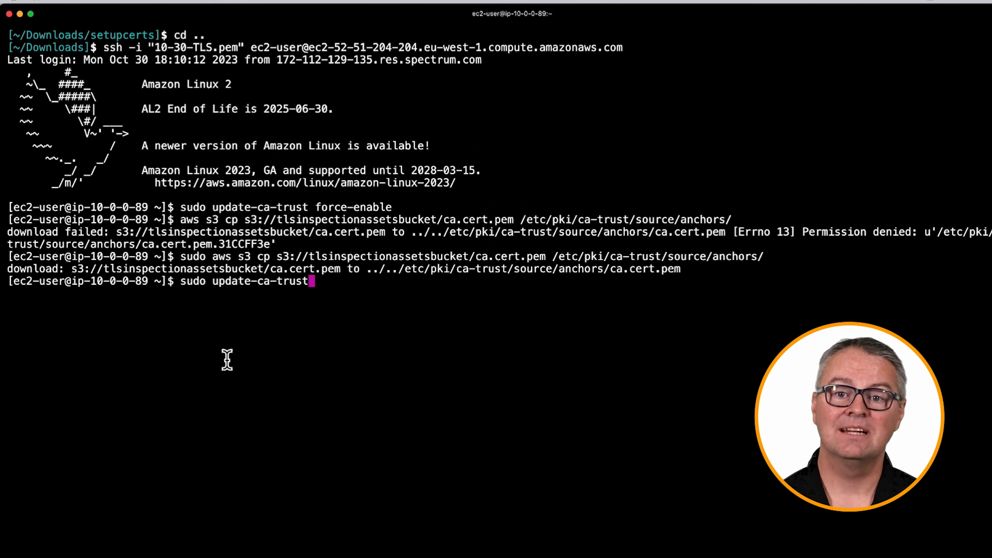
key("Return")
Step: Output /etc/pki/tls/certs/ca-bundle.crt, paging it with more, and check the first entry for the Custom Root CA
type("cat /etc/pki/tls/certs/ca-bundle.crt")
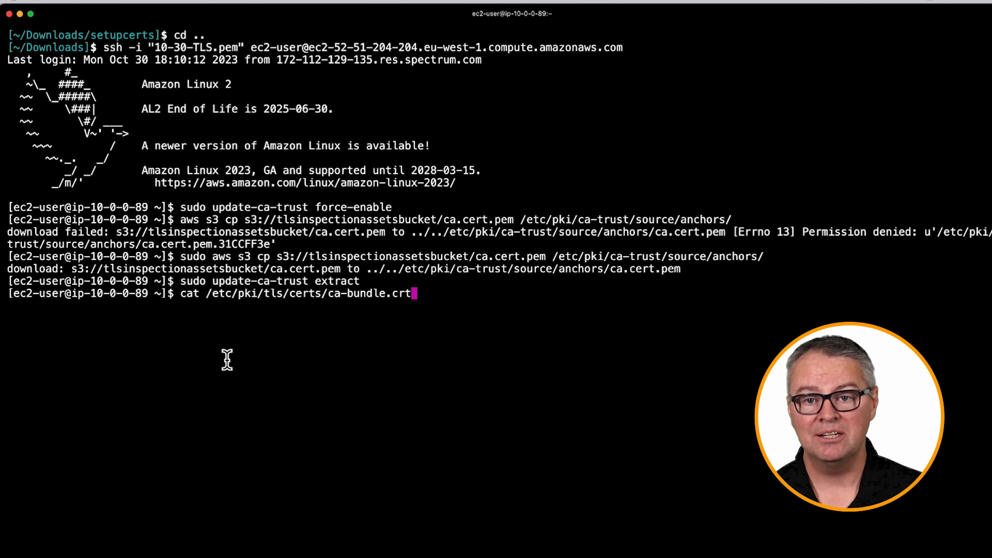
key("Return")
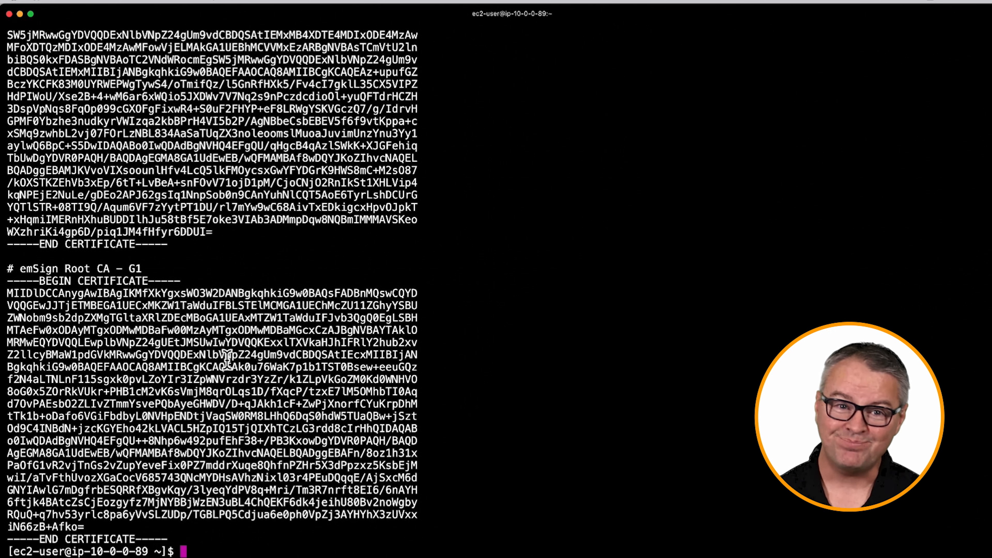
key("Up")
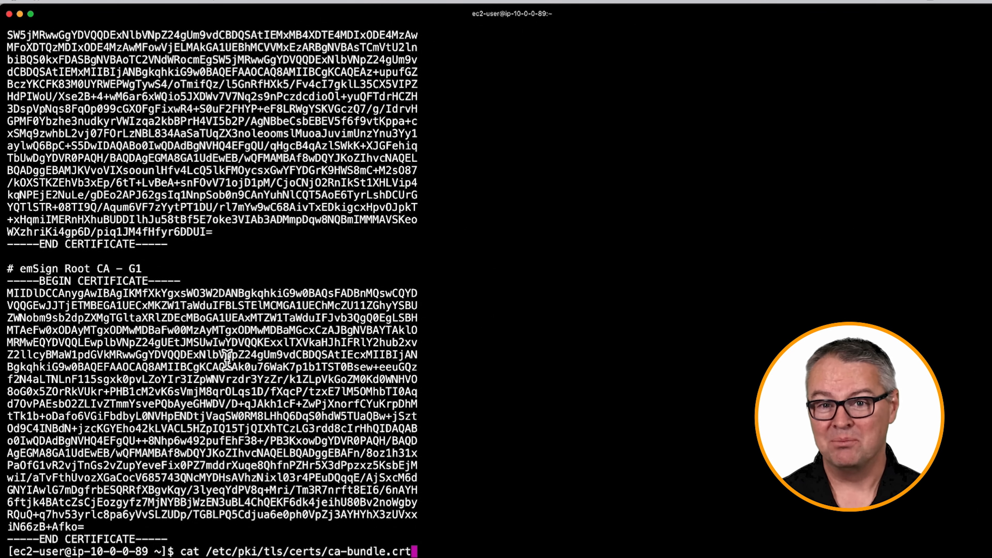
type("| more")
key("Return")
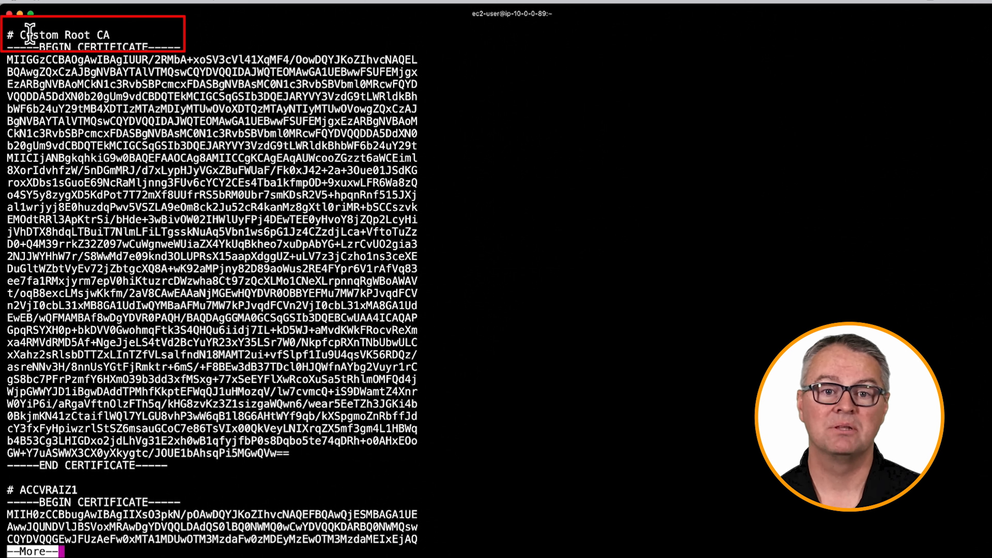
left_click_drag(20, 35, 129, 35)
left_click(145, 82)
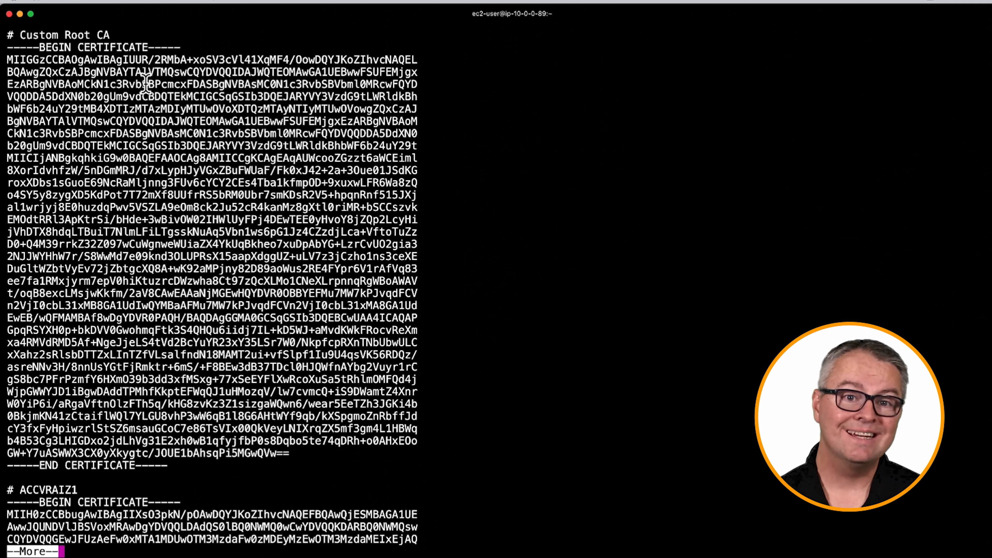
key("q")
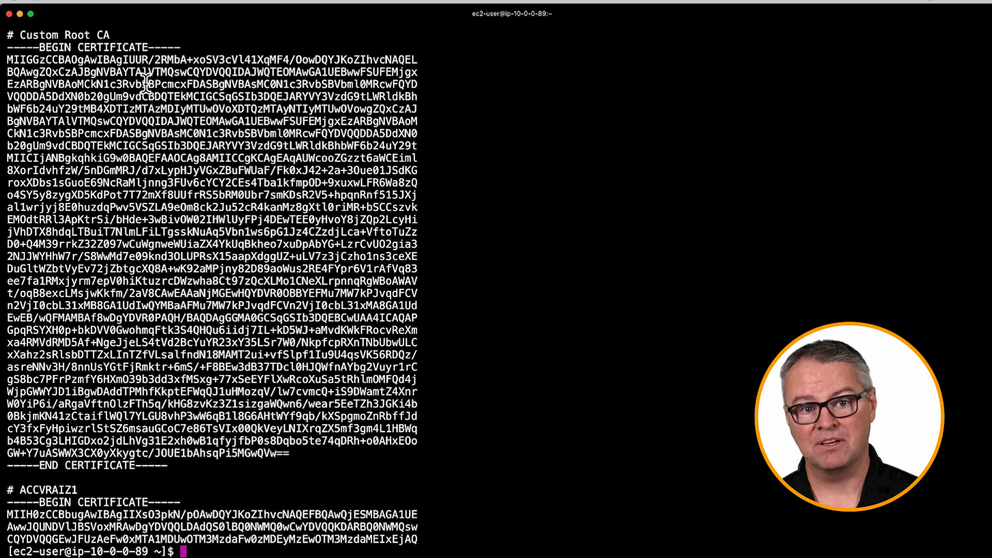
Step: Clear the terminal and exit the SSH session on the EC2 instance
type("clear")
key("Return")
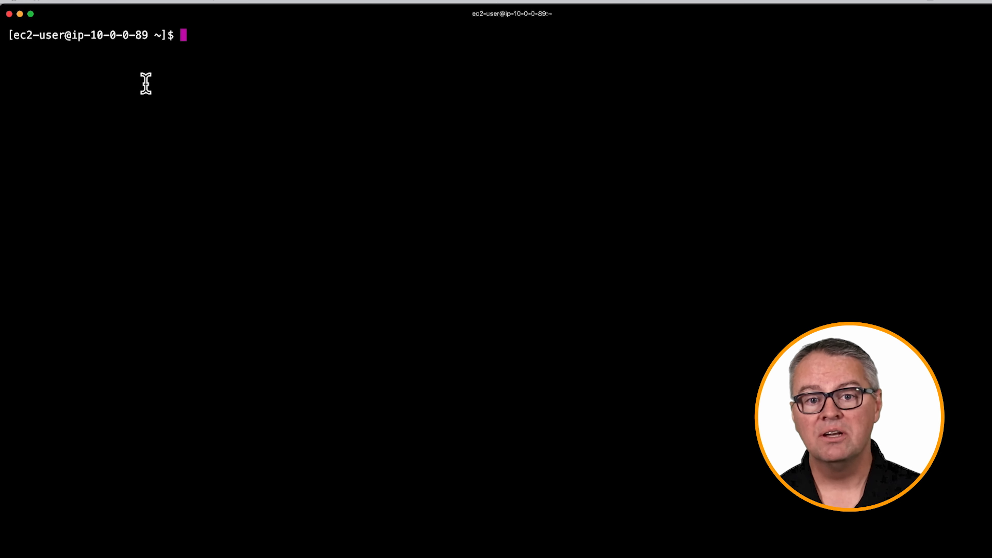
type("exit")
key("Return")
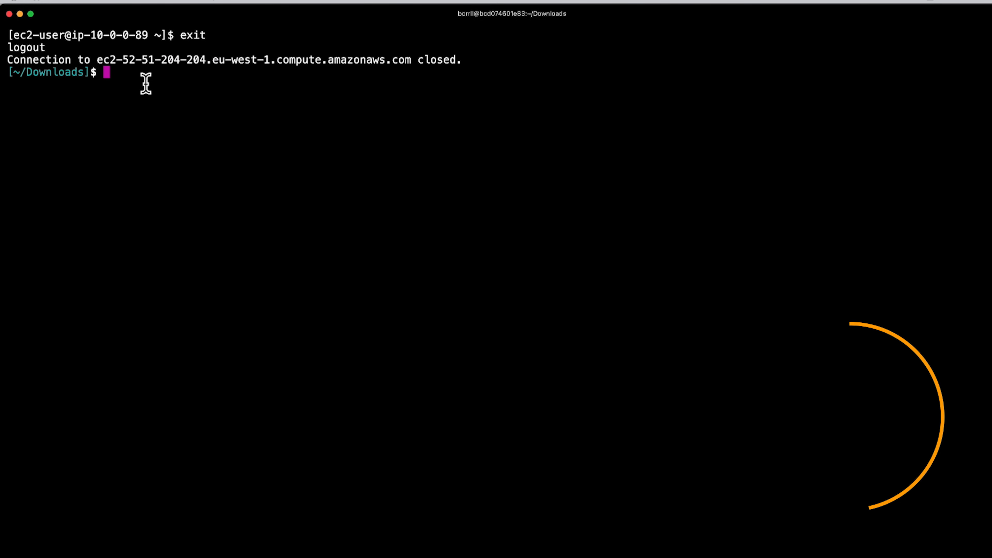
Step: Switch to the VPC console in the browser and open the Network Firewall rule groups list
key("super+Tab")
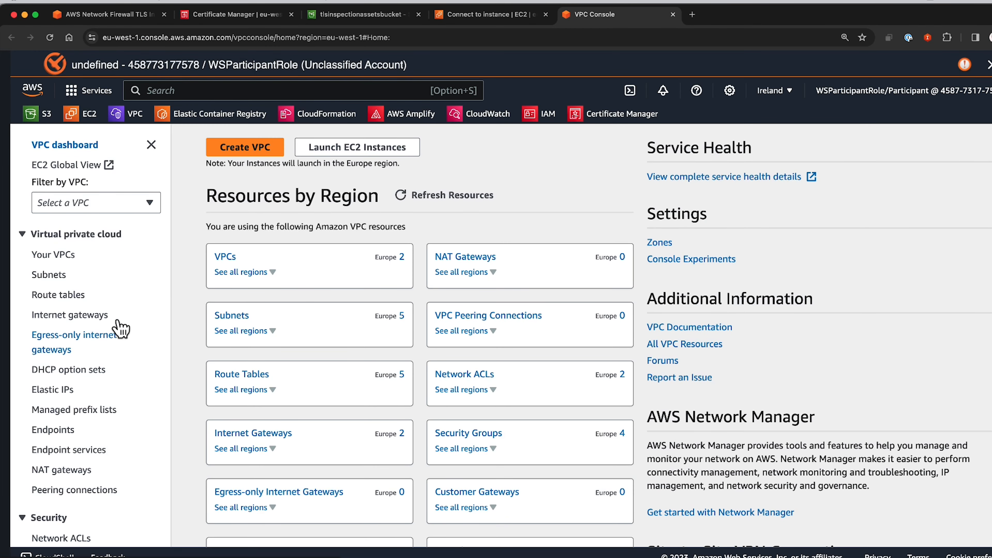
scroll(121, 329, "down", 10)
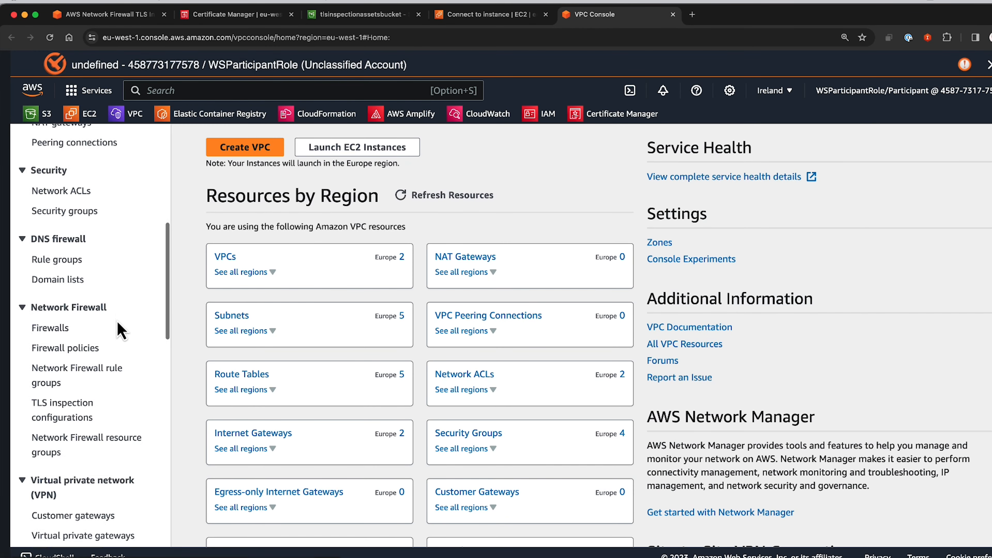
scroll(120, 328, "down", 3)
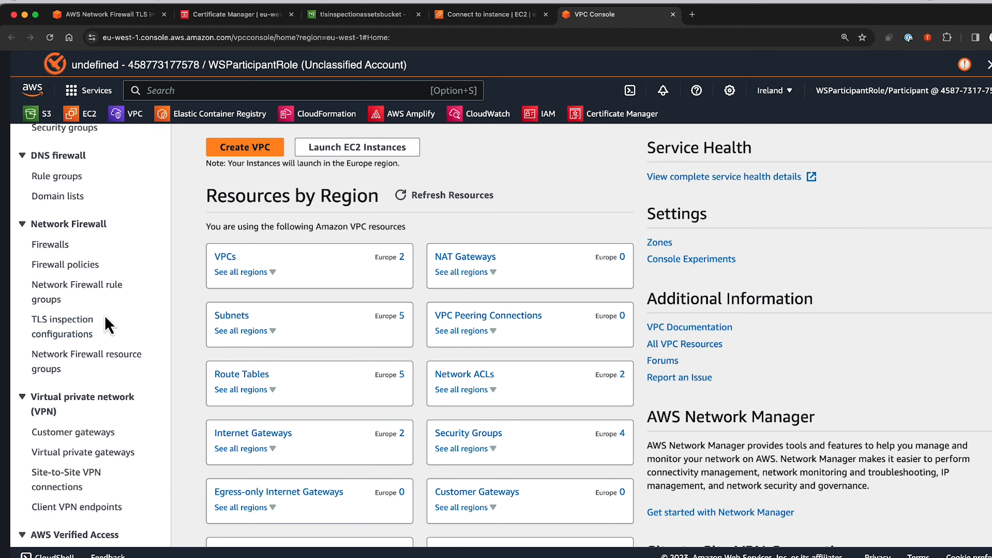
left_click(49, 296)
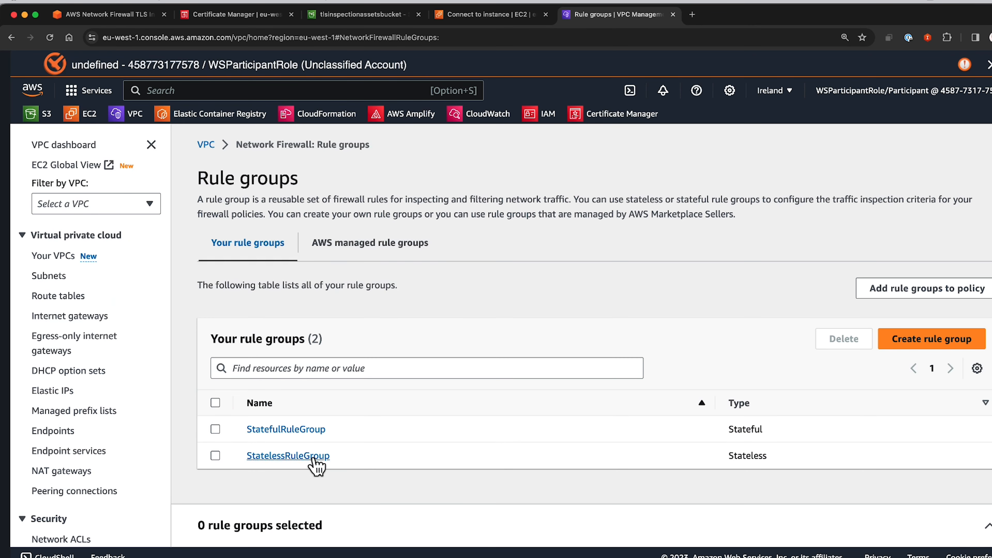
Step: Open StatelessRuleGroup, review its details and rules, and return to the rule groups list
left_click(315, 457)
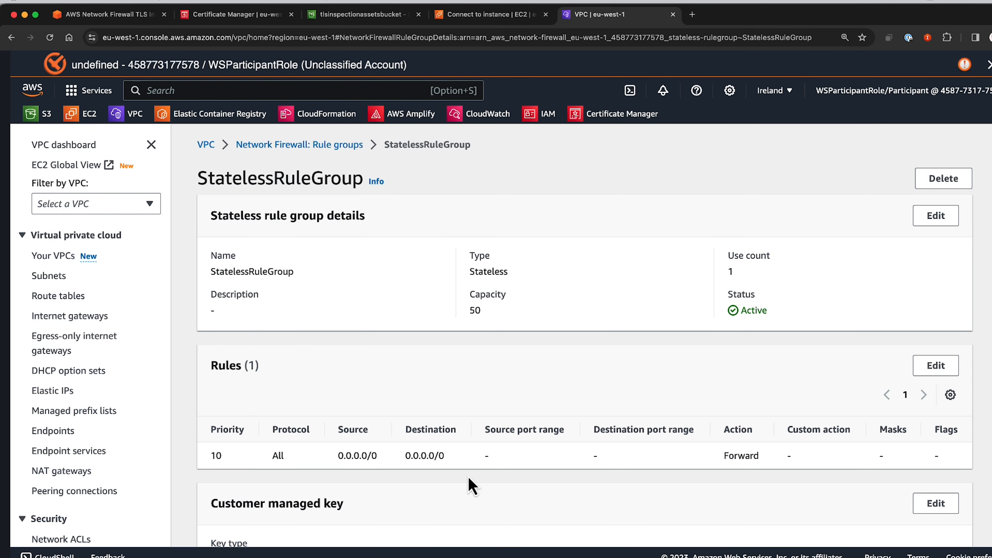
scroll(534, 485, "down", 3)
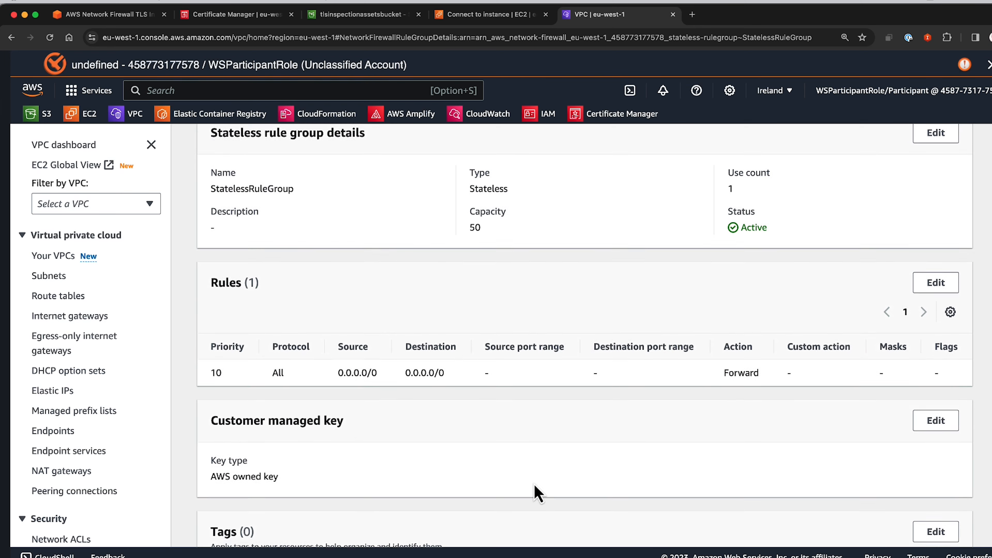
scroll(535, 483, "down", 3)
scroll(534, 484, "up", 6)
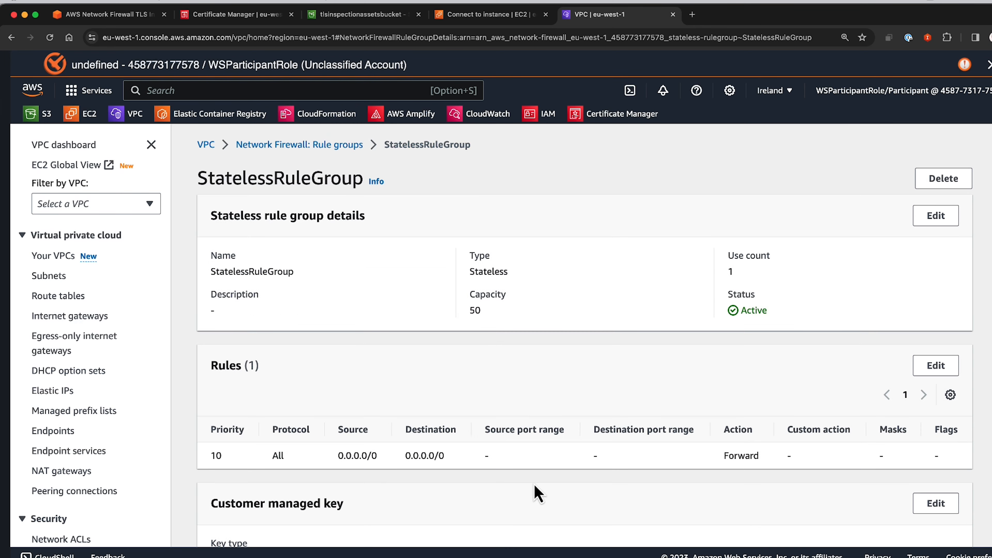
left_click(346, 149)
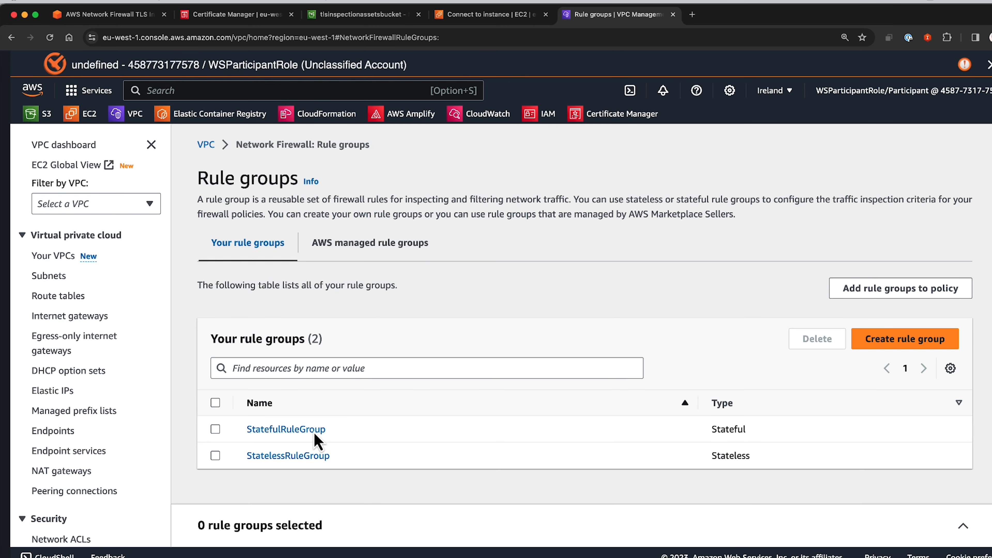
Step: Open StatefulRuleGroup, review its details and Suricata rule, and return to the rule groups list
left_click(287, 431)
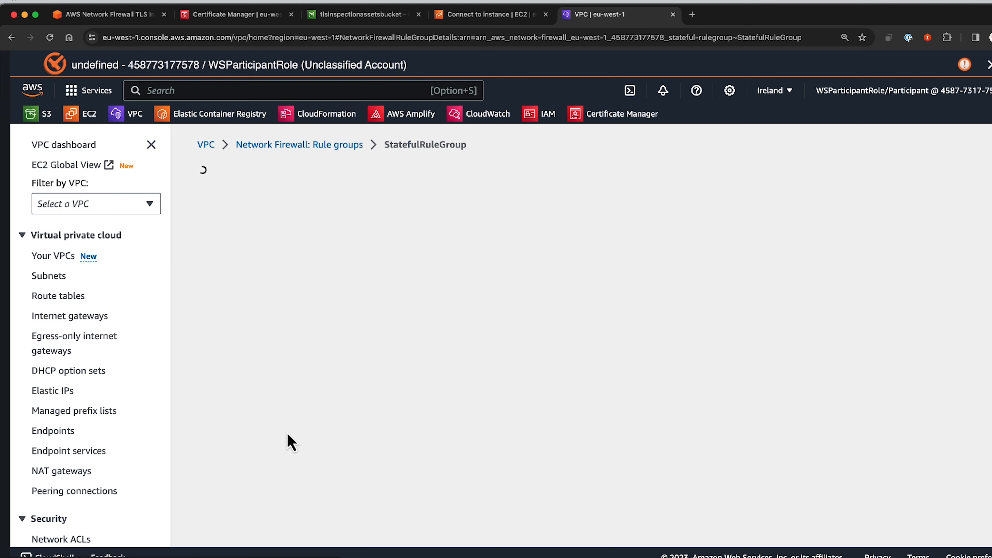
scroll(287, 434, "down", 15)
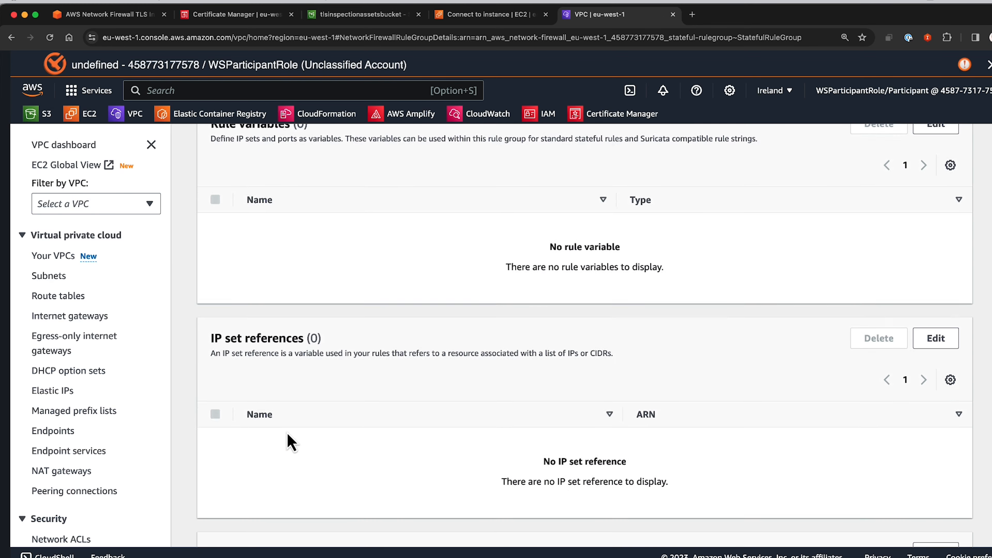
scroll(291, 442, "down", 1)
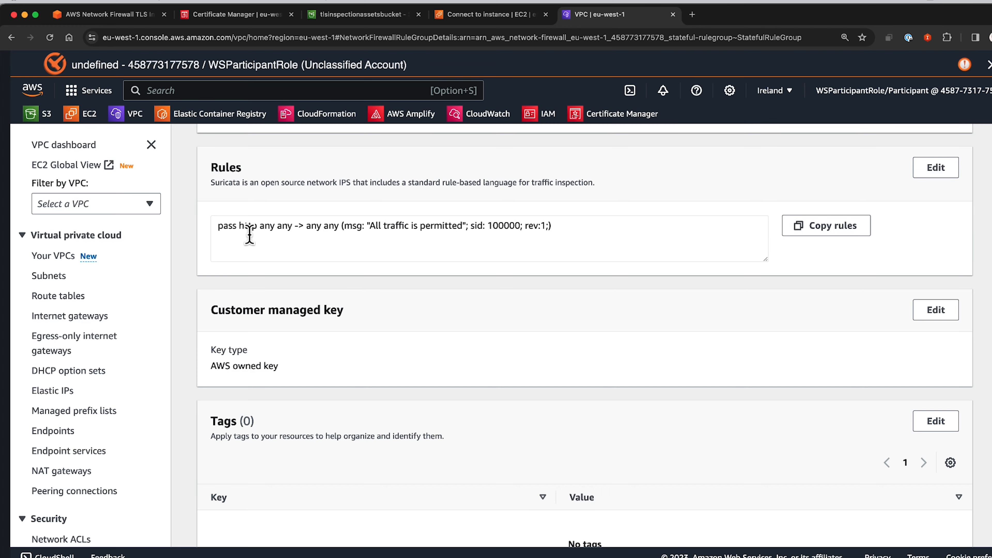
scroll(249, 235, "up", 10)
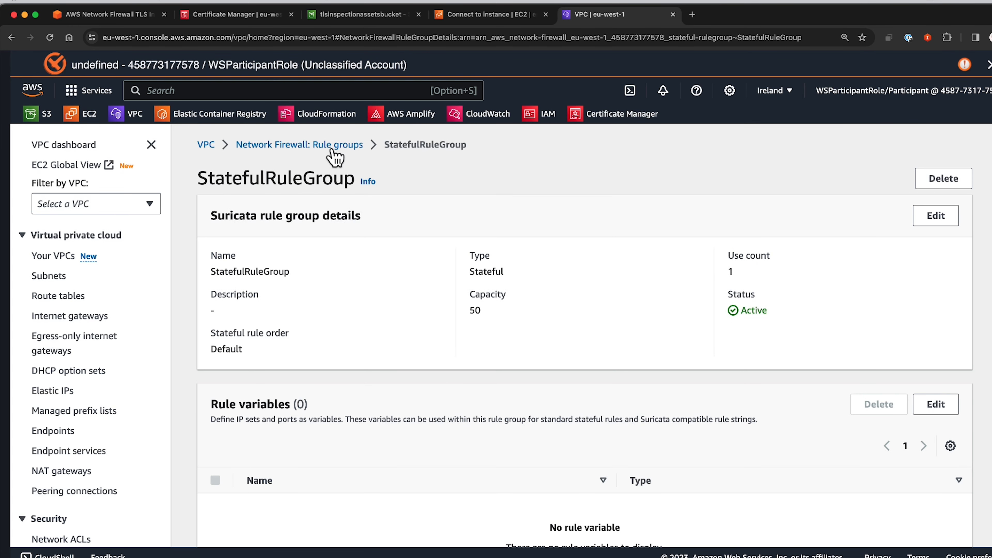
left_click(334, 146)
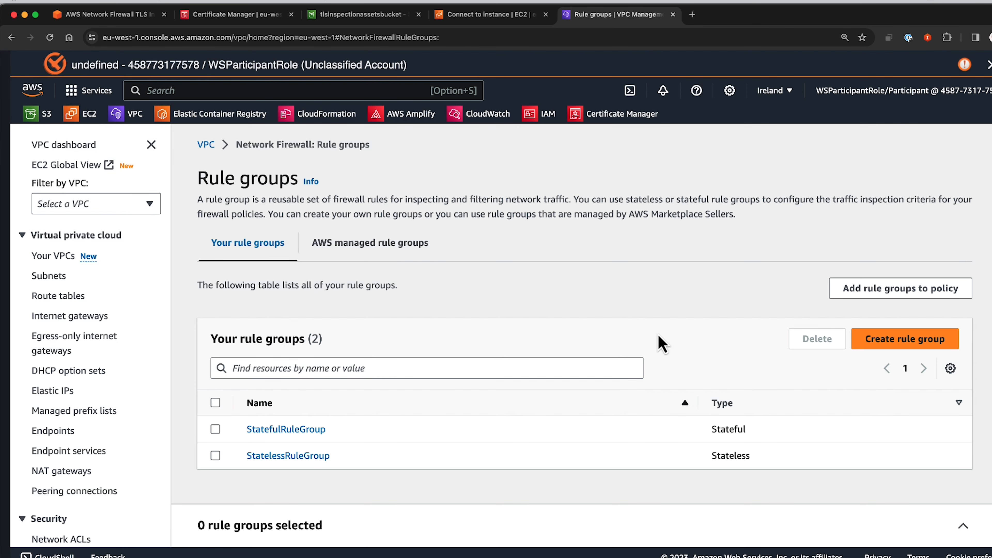
Step: Start a new stateful rule group in Suricata compatible rule string format with strict evaluation order, and continue to its description
left_click(886, 339)
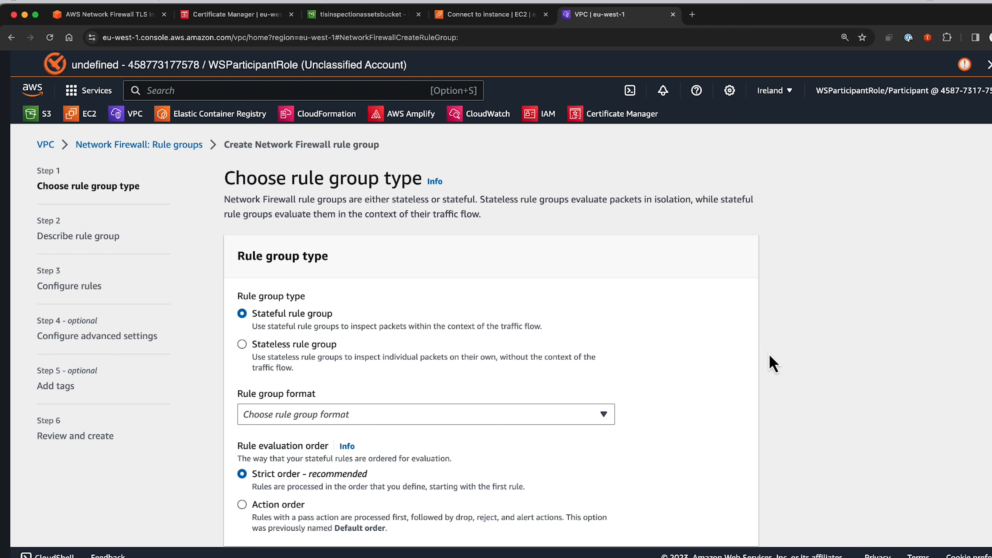
left_click(301, 413)
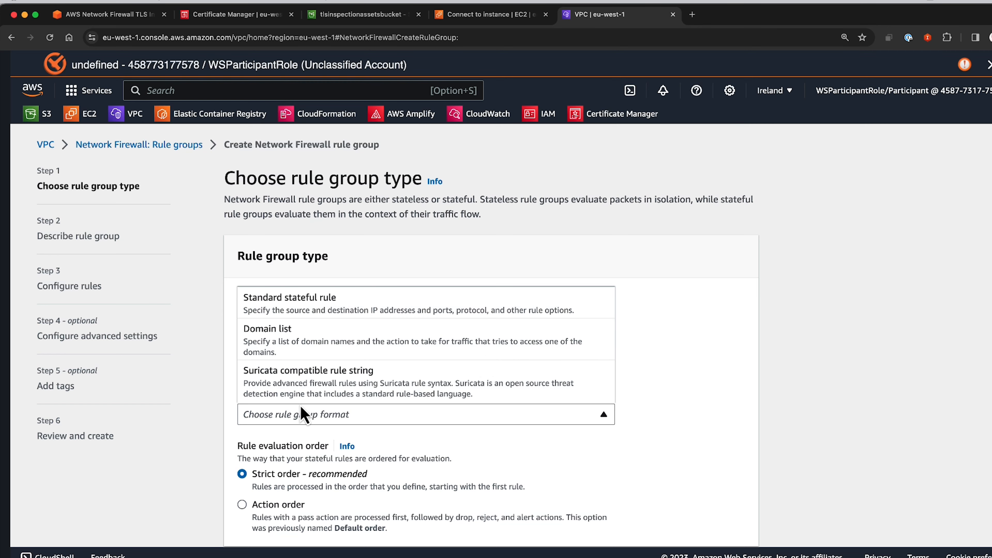
left_click(303, 385)
scroll(345, 461, "down", 2)
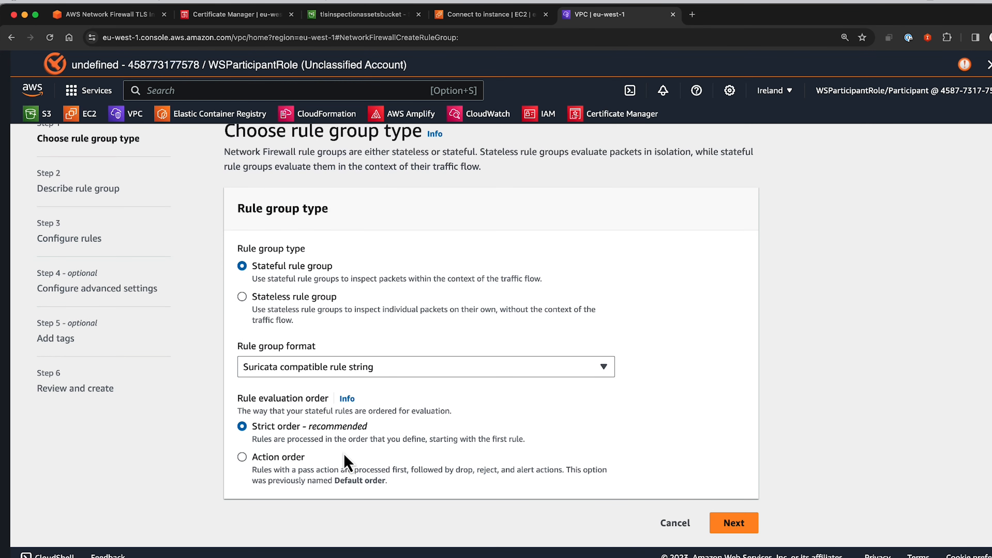
left_click(732, 523)
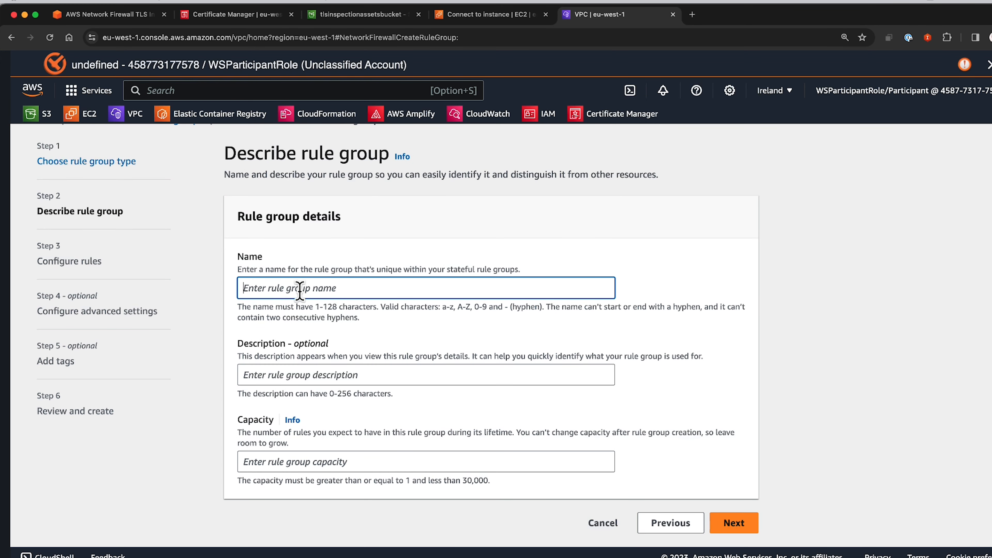
Step: Name the rule group TLSInspectionRules, describe it as "TLS Inspection Stateful Rules", set its capacity to 10, and continue to rule configuration
type("TLSInspectionRules")
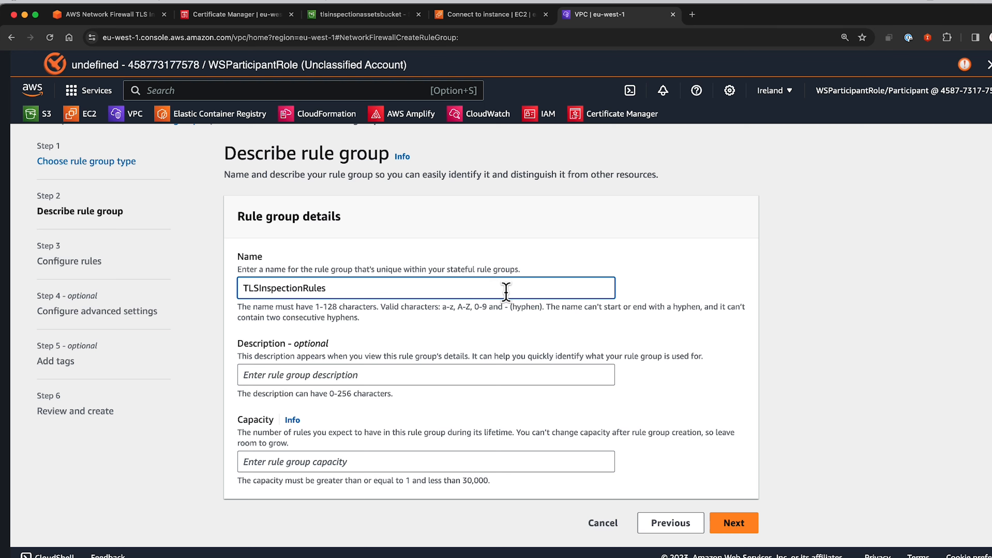
left_click(378, 376)
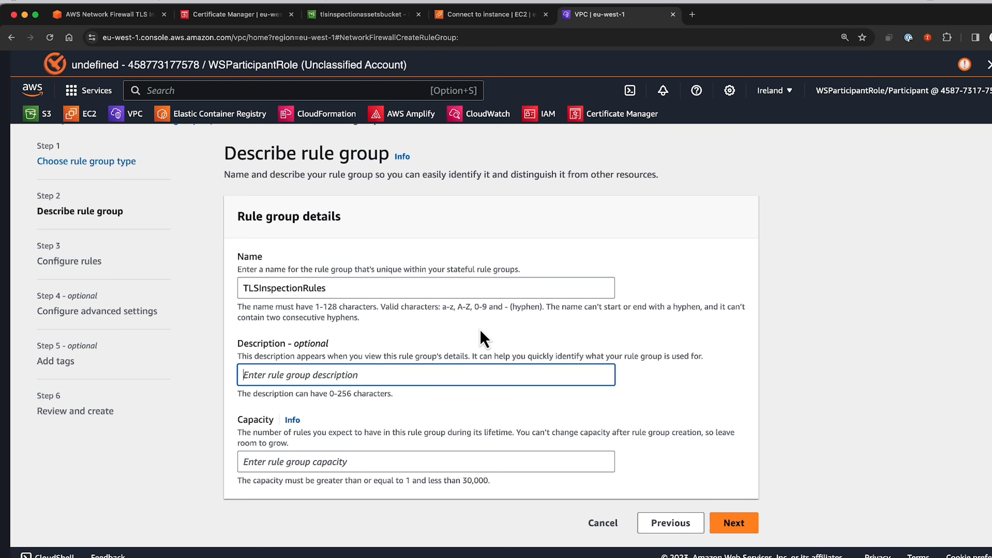
type("TLS Inspection Stateful Rules")
left_click(428, 465)
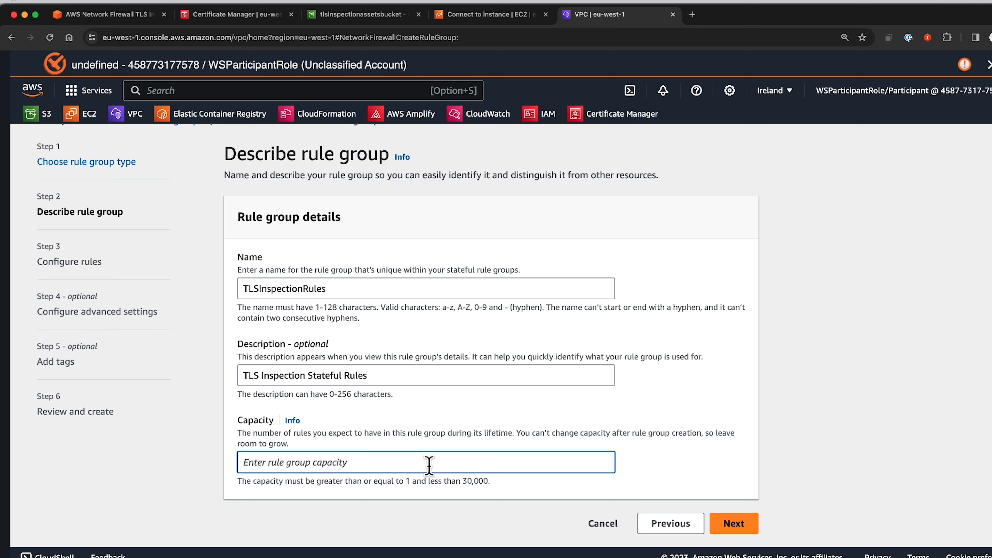
type("10")
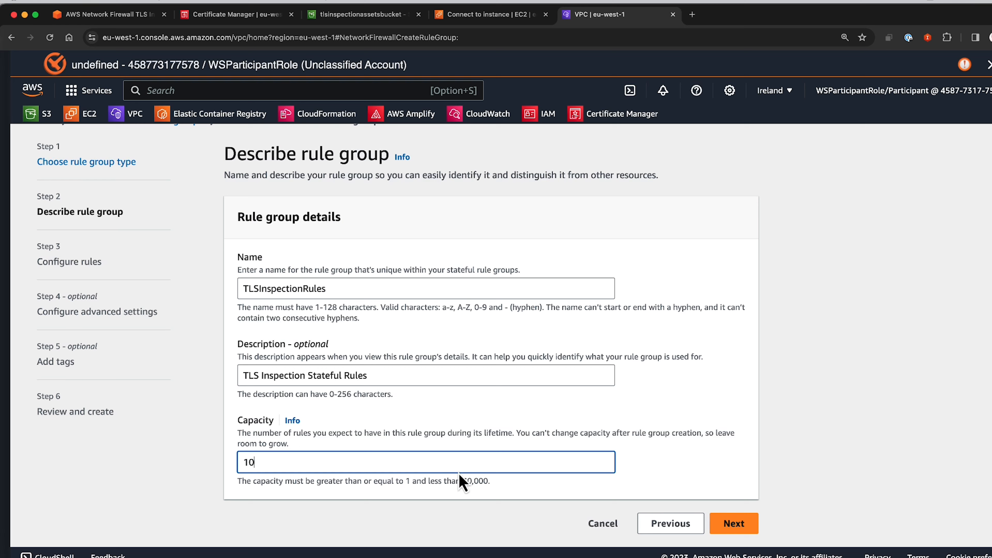
left_click(733, 527)
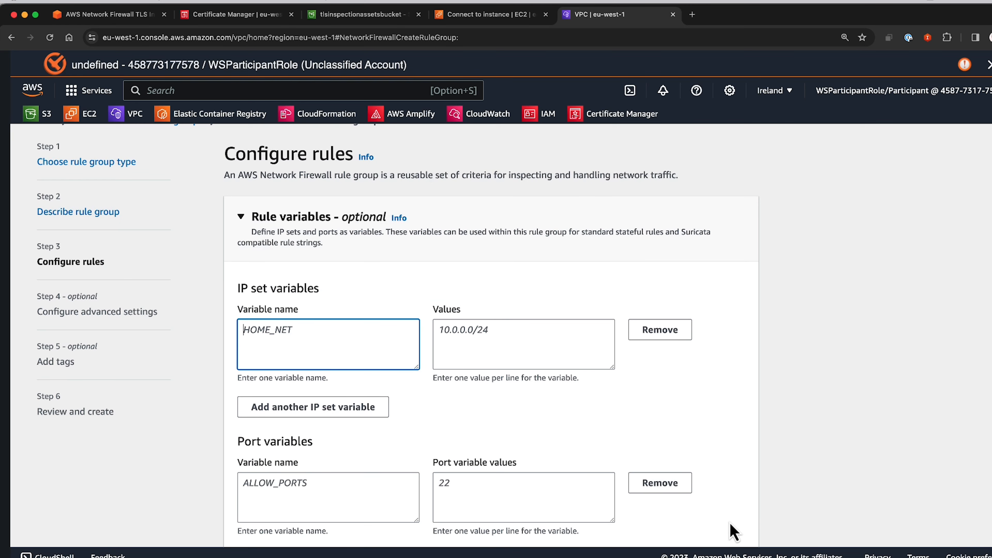
Step: Enter a Suricata rule passing established TCP traffic to port 80 with content "GET", http_method, message "Allow HTTP Traffic", sid 1000001 and rev 1
scroll(734, 531, "down", 10)
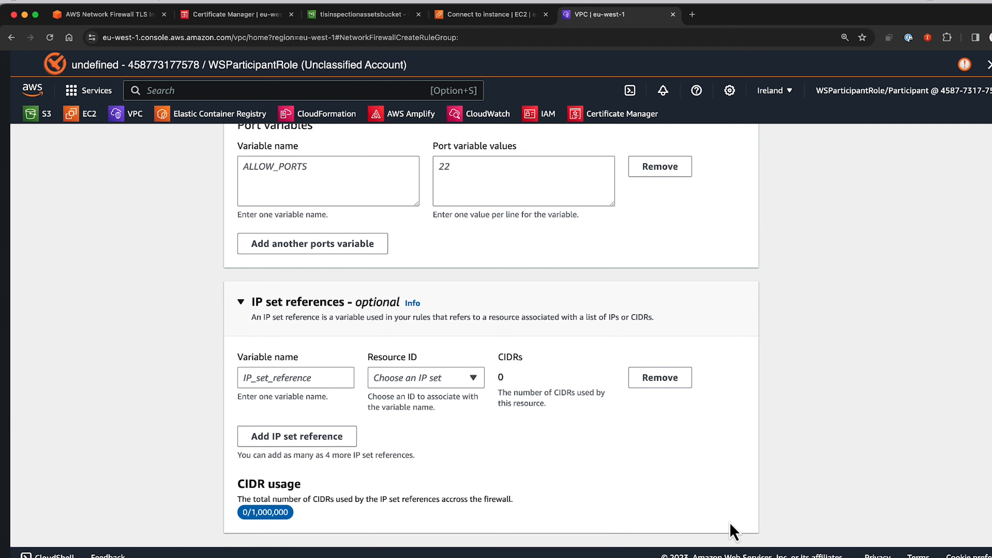
scroll(734, 532, "down", 5)
left_click(733, 524)
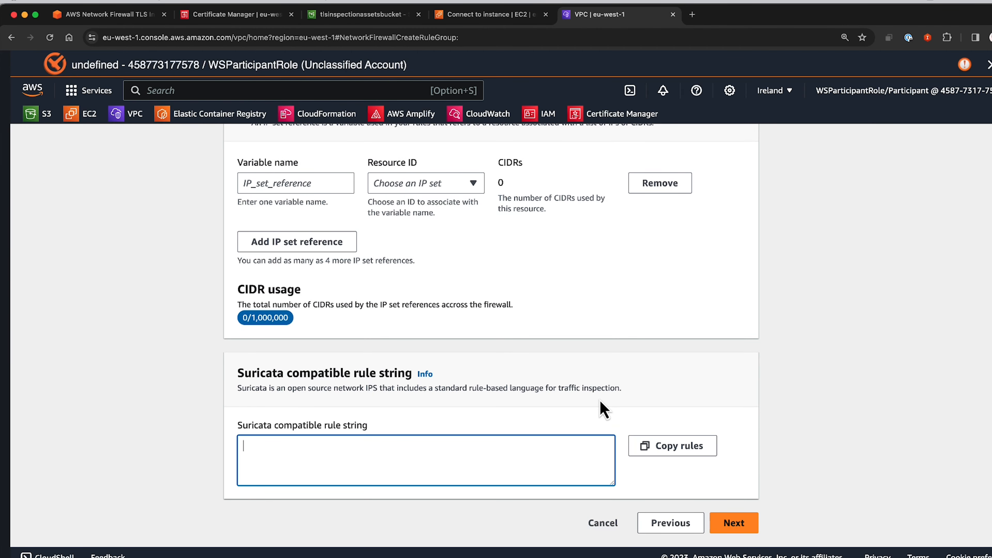
type("pass tcp any any -> any 80 (msg:\"Allow HTTP Traffic\"; ")
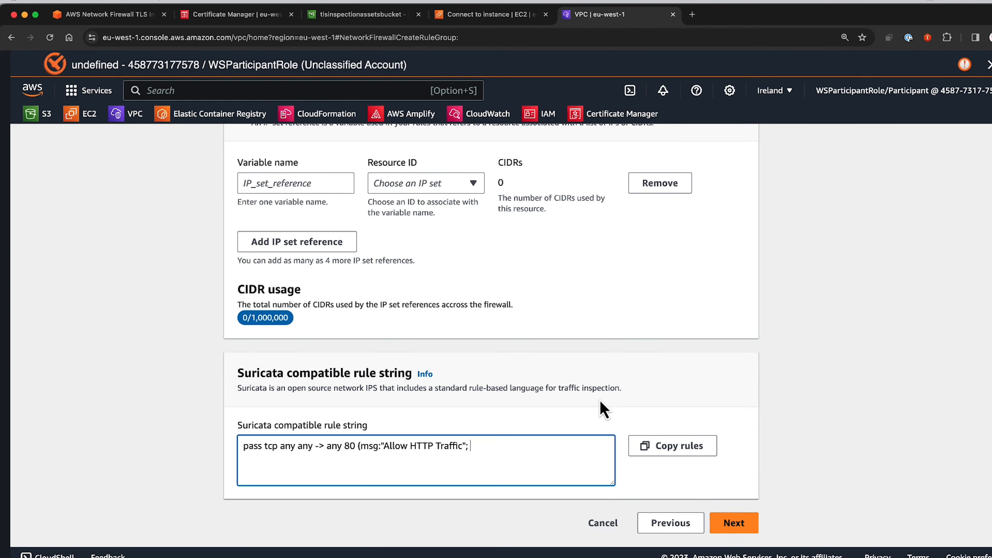
type("flow:established,to_server; content:\"GET\"; http_method; ")
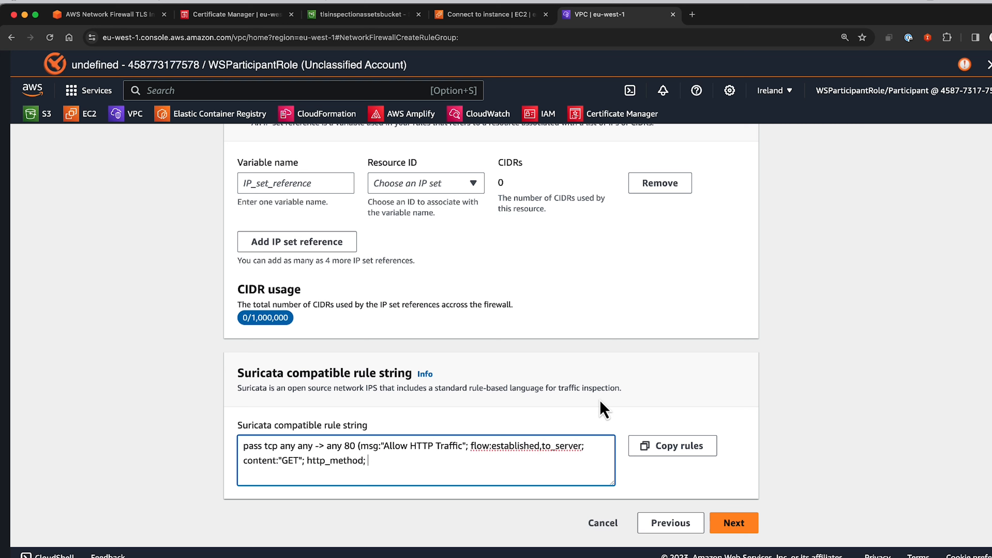
type("sid:1000001; rev:1;) ")
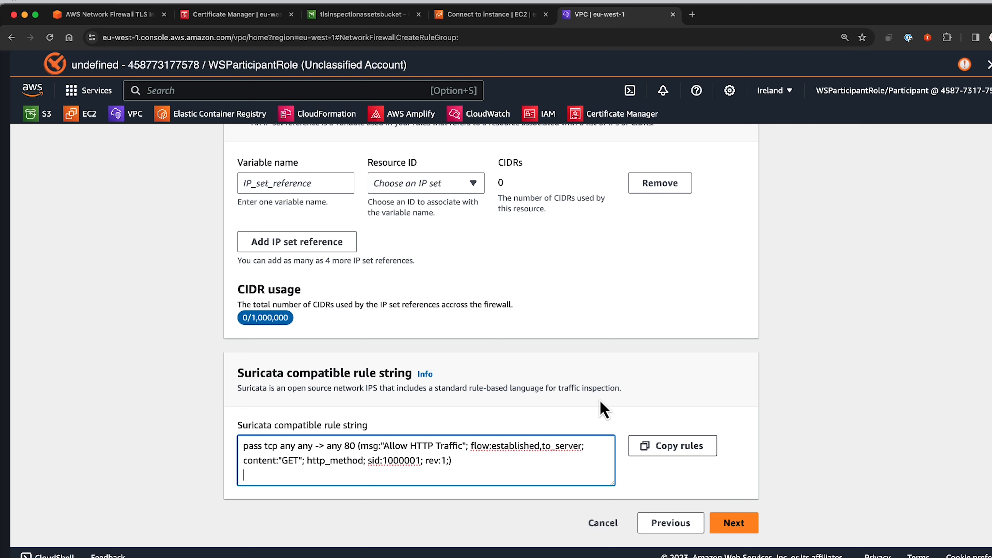
Step: Add a rule passing established TCP traffic to port 443 with message "Allow TLS Traffic", content "|16 03|", depth 2, sid 1000002 and rev 1
type("pass tcp any any -> any 443 (msg:\"Allow TLS Traffic\"; f")
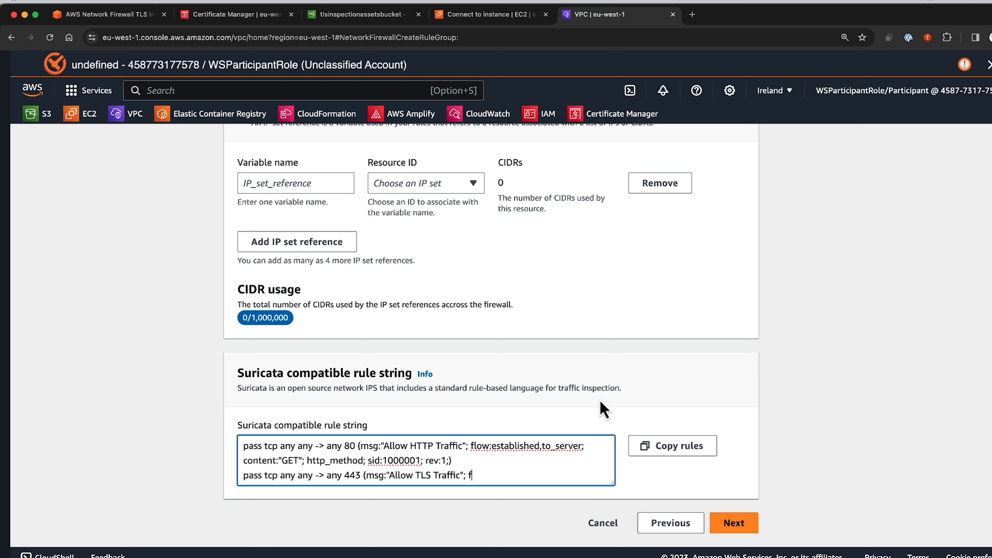
type("low:established,to_server; content:\"|16 03")
type("|\"; depth:2; sid:1000002; rev:1;)")
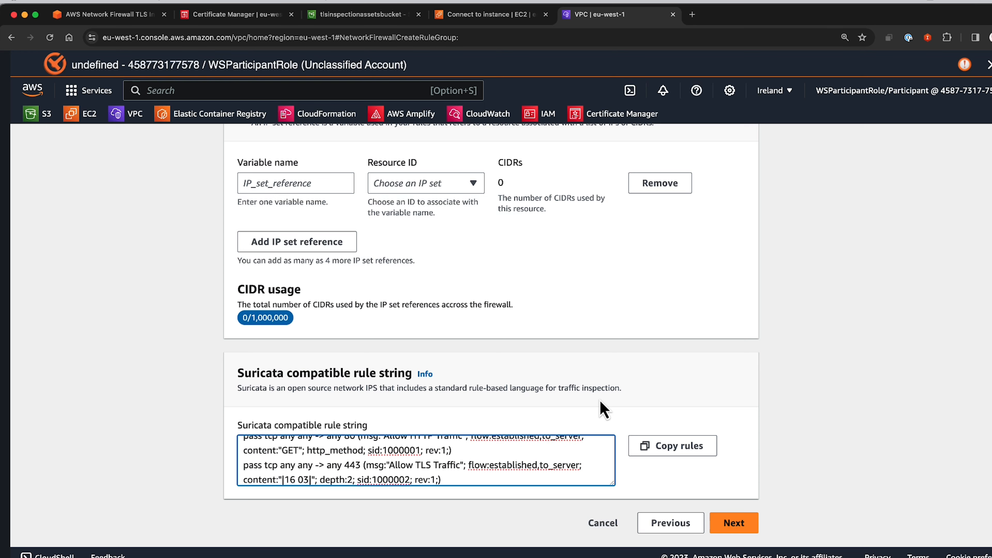
key("Return")
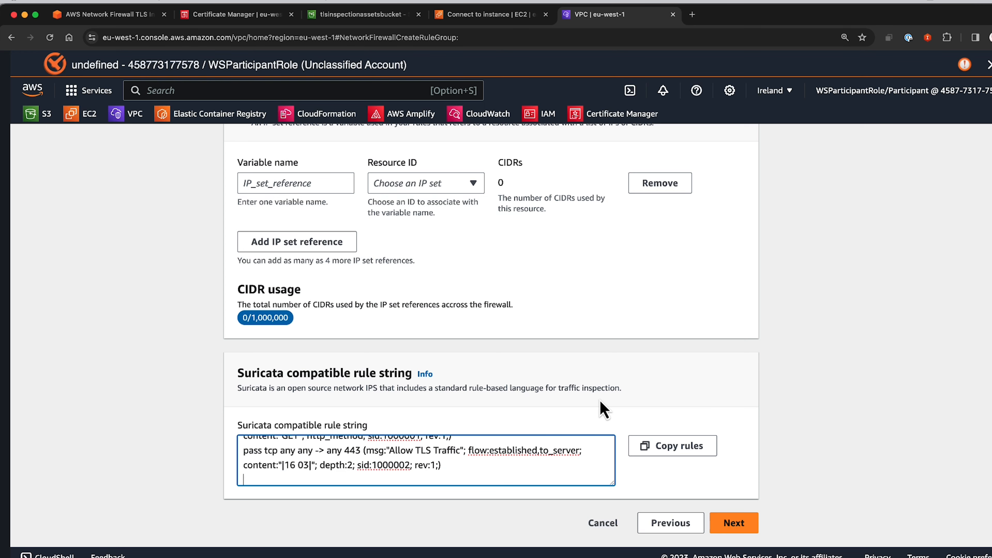
Step: Add the rule pass ip any any -> any any (msg:"Allow All IP Traffic"; sid:1000003; rev:1;) and continue to tags with default encryption
type("pass ip any any -> any any")
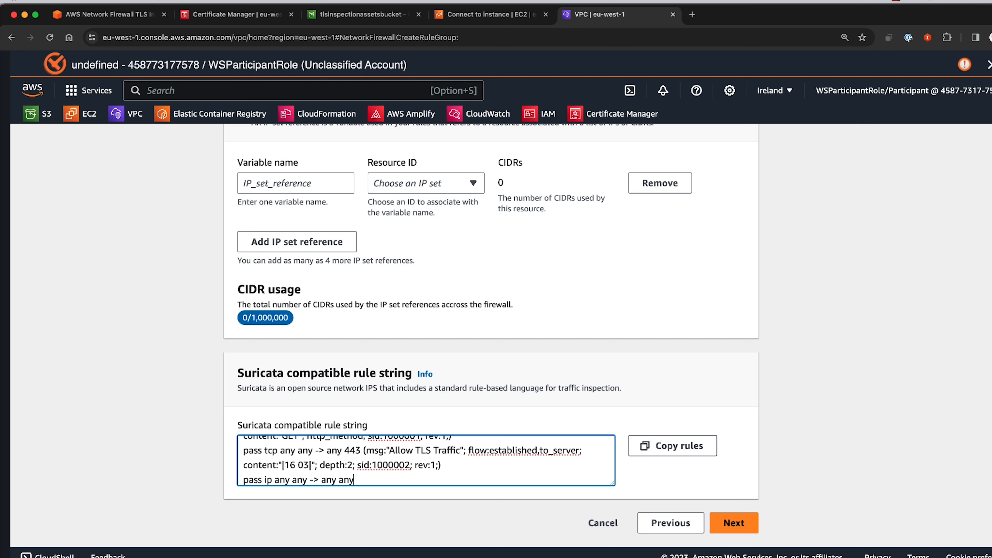
type(" (msg:\"Allow All IP Traffic\"; sid:1000003; rev:1;)")
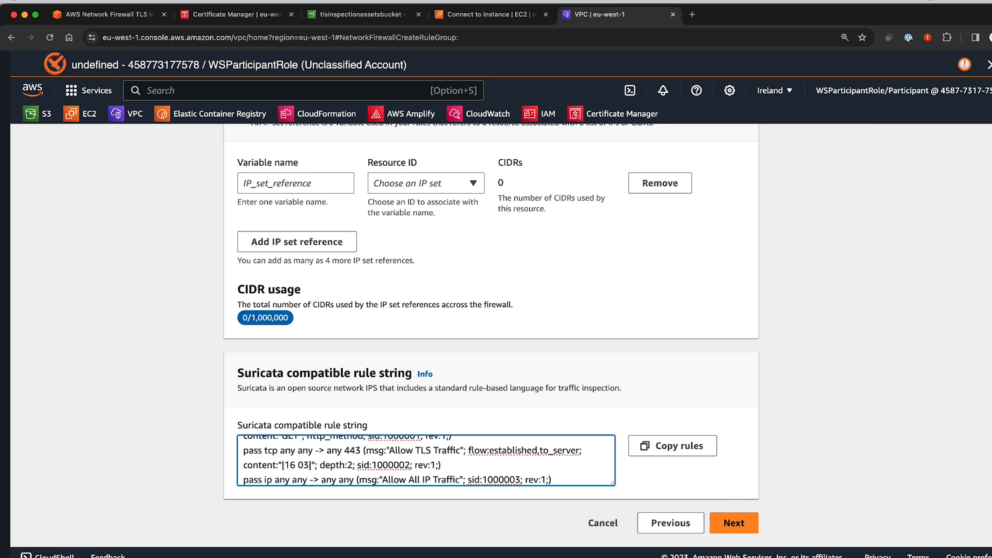
left_click(735, 523)
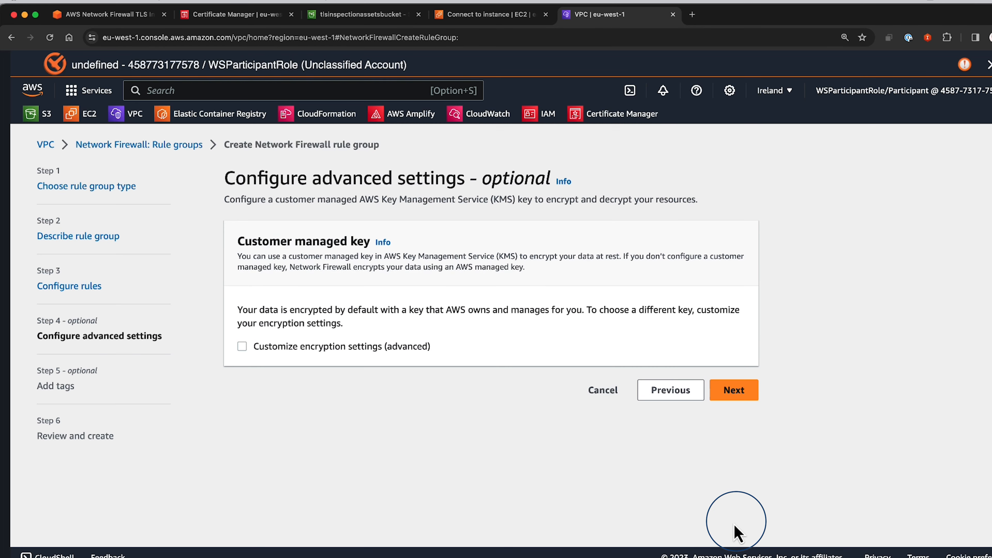
left_click(733, 393)
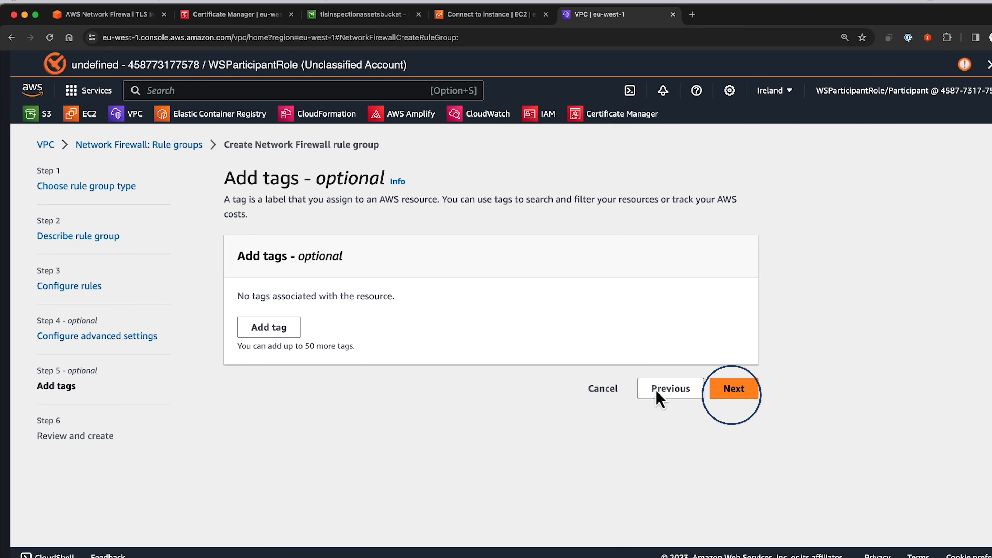
Step: Tag the rule group with key Name and value TLS-Inspection-Demo, and continue to the review
left_click(270, 327)
type("Name")
key("Tab")
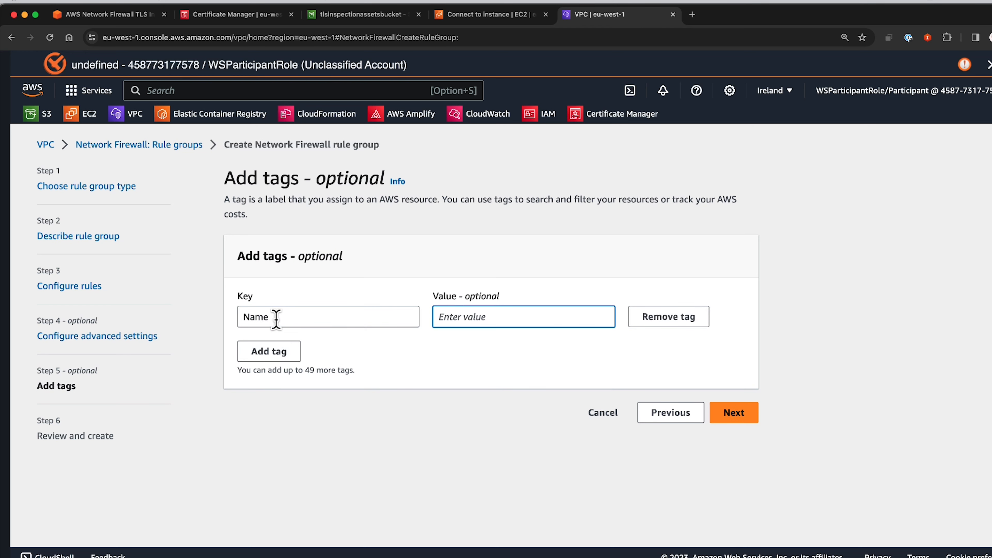
type("TLS-Inspection-Demo")
left_click(742, 419)
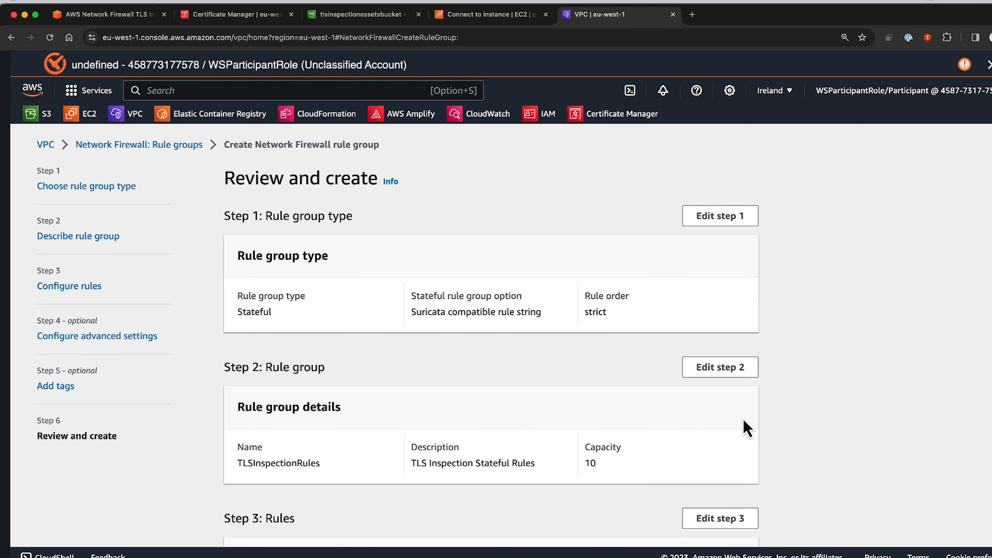
Step: Review the TLSInspectionRules settings and create the rule group
scroll(745, 422, "down", 10)
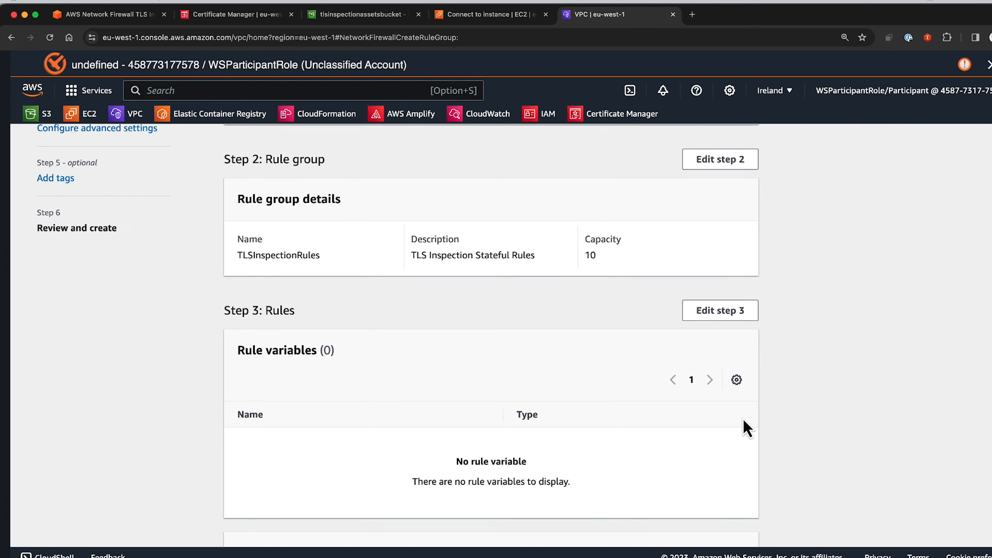
scroll(744, 428, "down", 12)
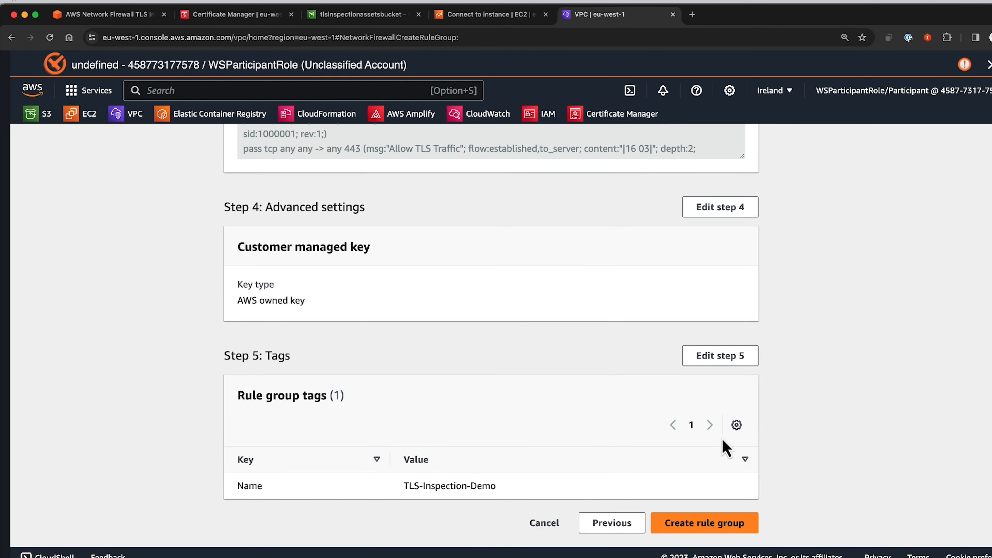
left_click(708, 523)
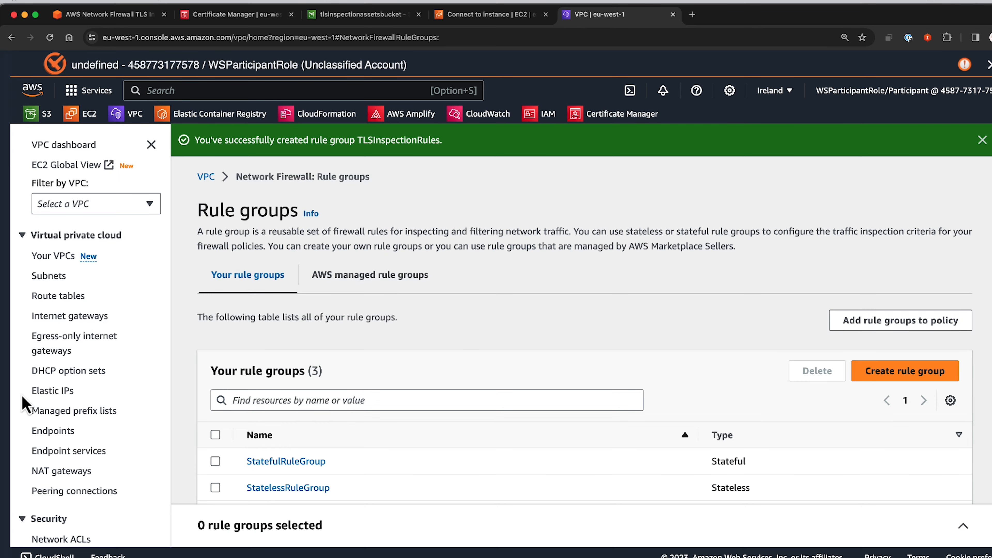
Step: Go to the Network Firewall TLS inspection configurations and start creating a new configuration
scroll(26, 403, "down", 15)
scroll(57, 395, "up", 8)
scroll(59, 396, "up", 10)
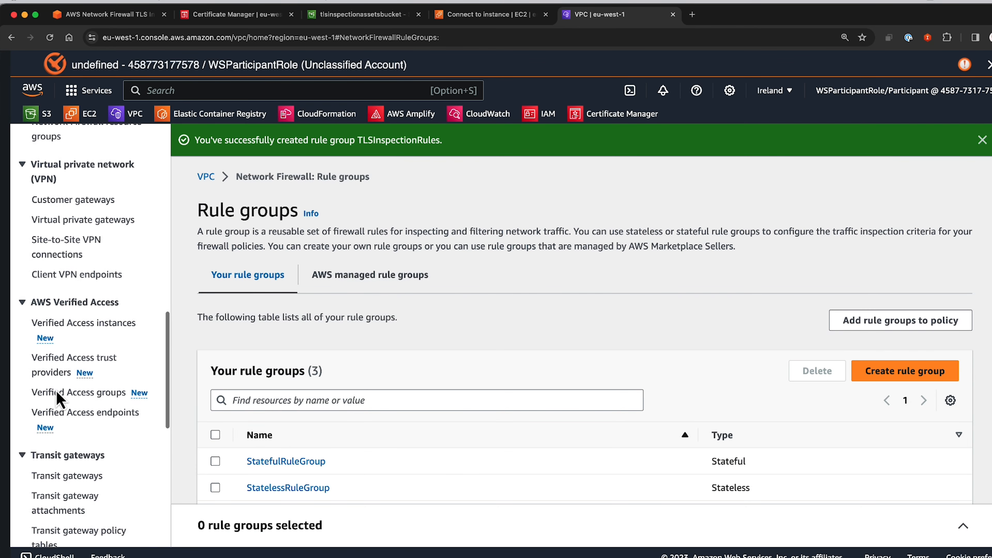
left_click(75, 295)
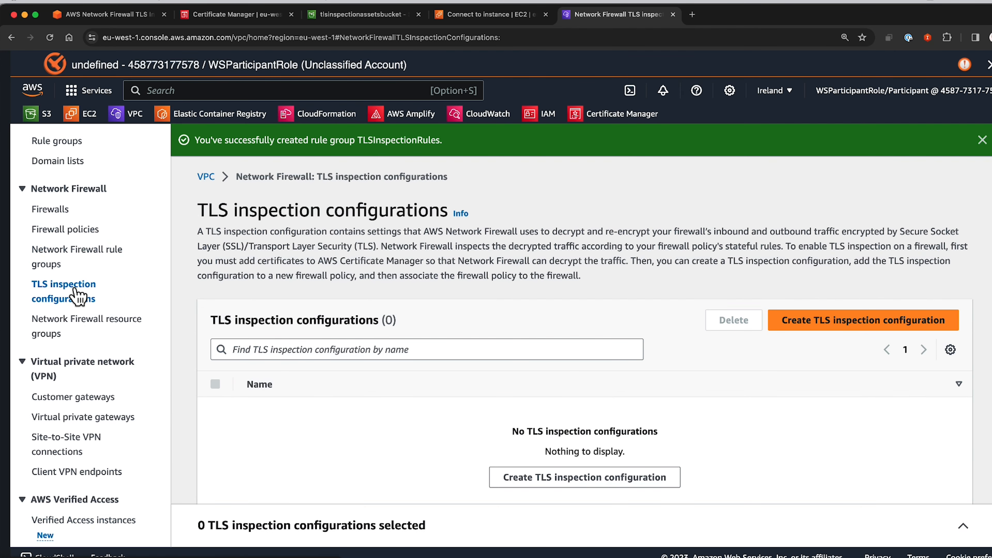
left_click(827, 322)
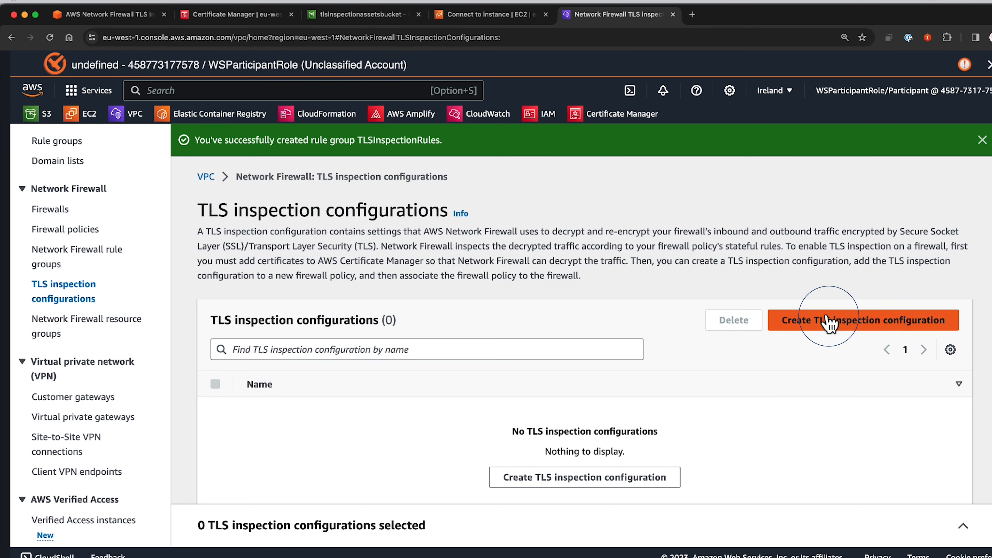
Step: Associate the imported ACM CA certificate for outbound SSL/TLS inspection and continue to the configuration's description
scroll(641, 330, "down", 3)
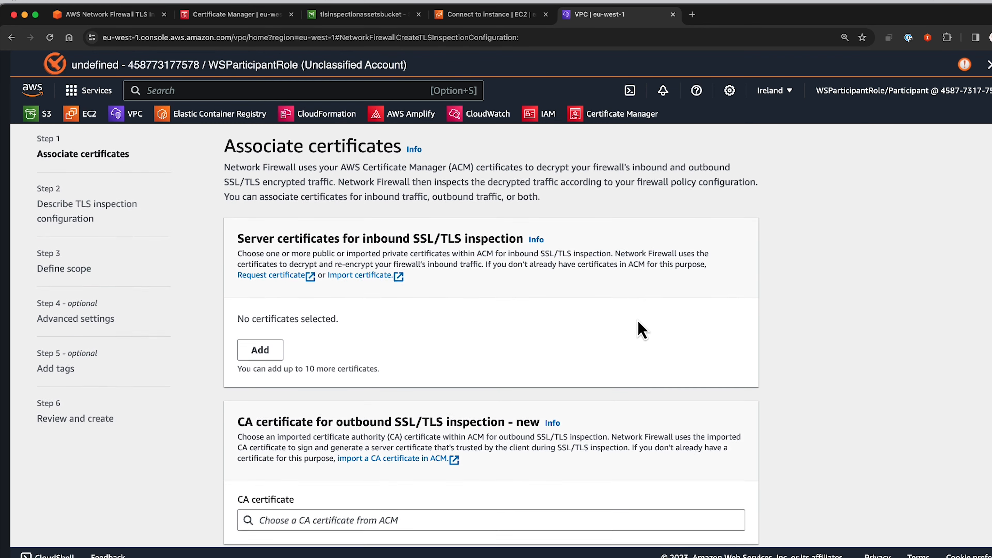
scroll(641, 331, "down", 2)
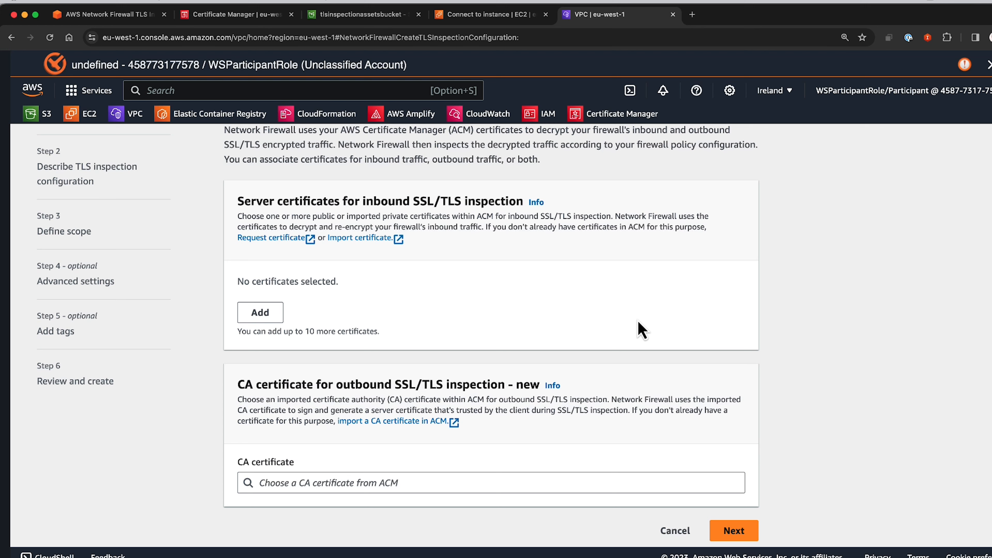
left_click(580, 482)
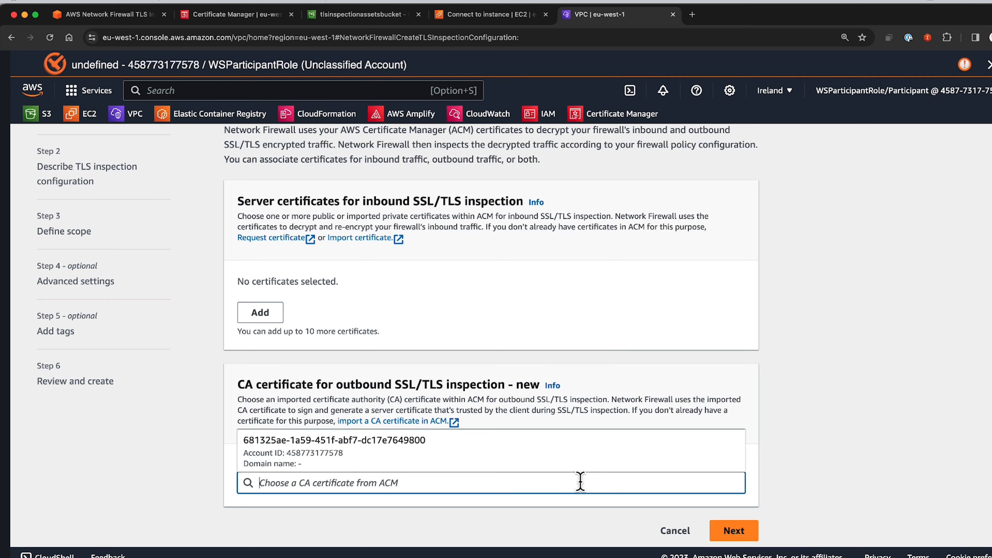
left_click(363, 455)
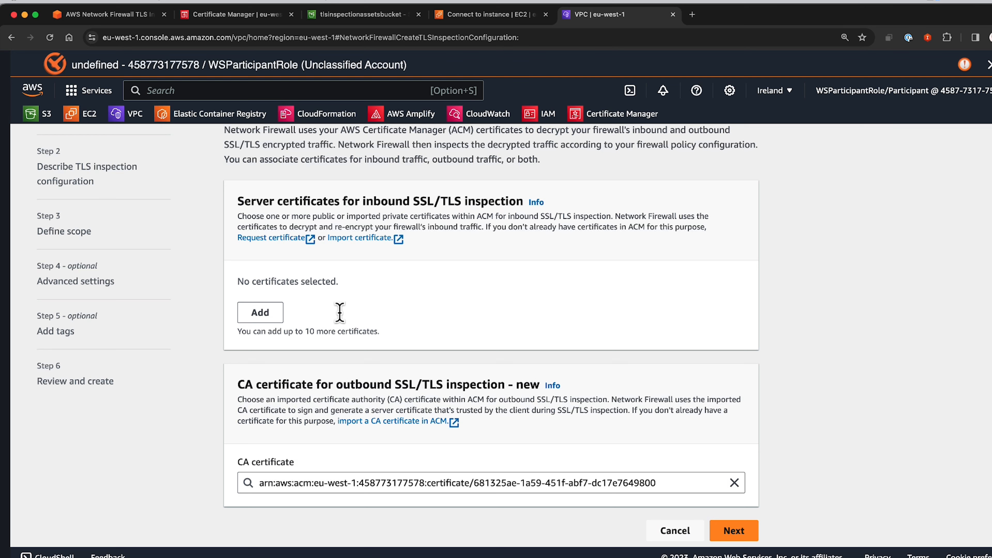
left_click(735, 532)
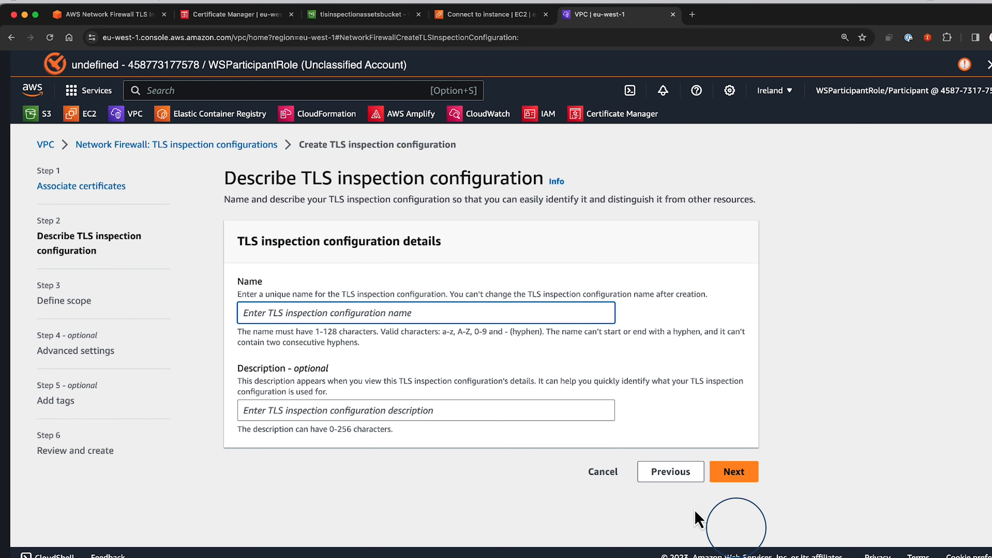
Step: Name the configuration TLSInspectionIngress, describe it as "TLS Inspection Ingress Configuration", and continue to the scope definition
type("TLSInspectionIngress")
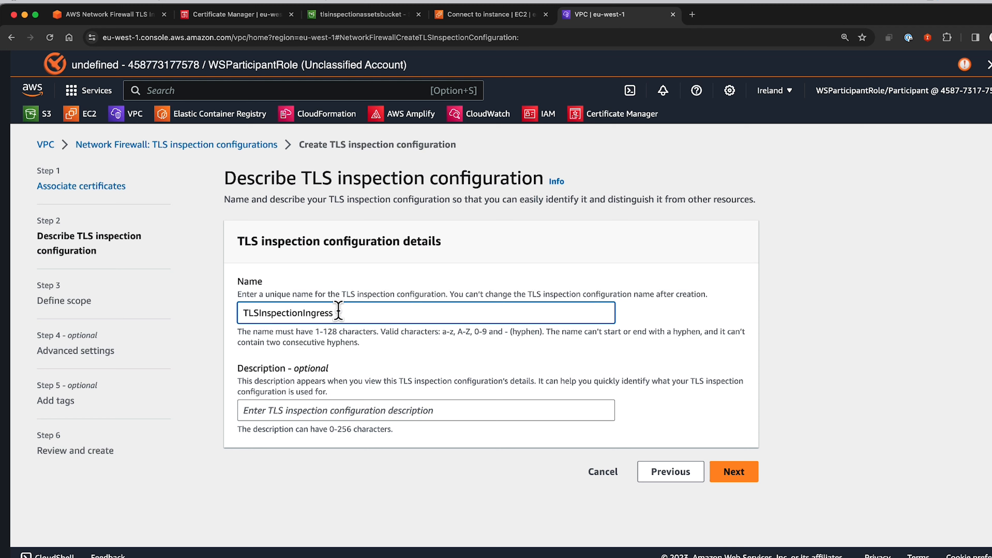
left_click_drag(340, 313, 239, 312)
key("super+c")
left_click(304, 410)
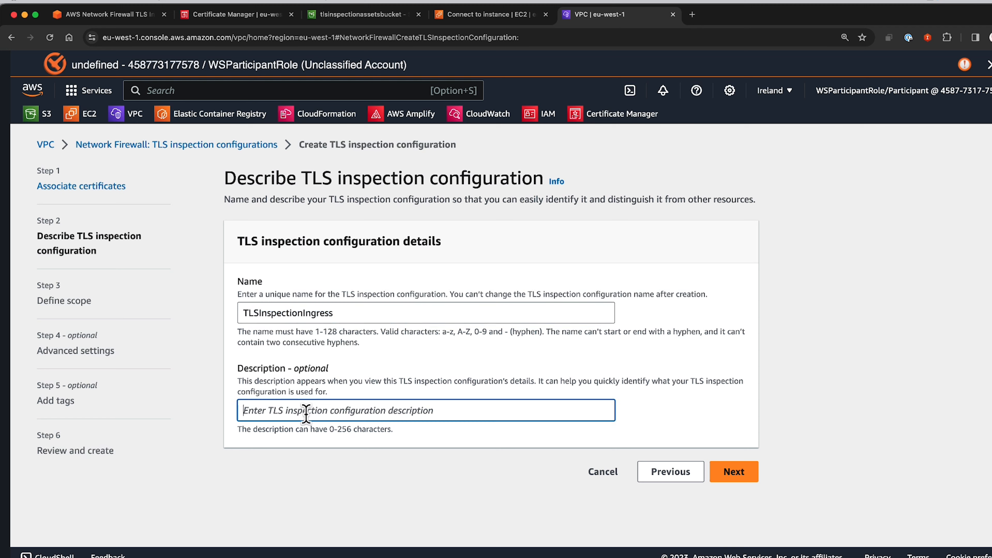
key("super+v")
left_click(258, 410)
left_click(308, 410)
left_click(350, 409)
type("Configuration")
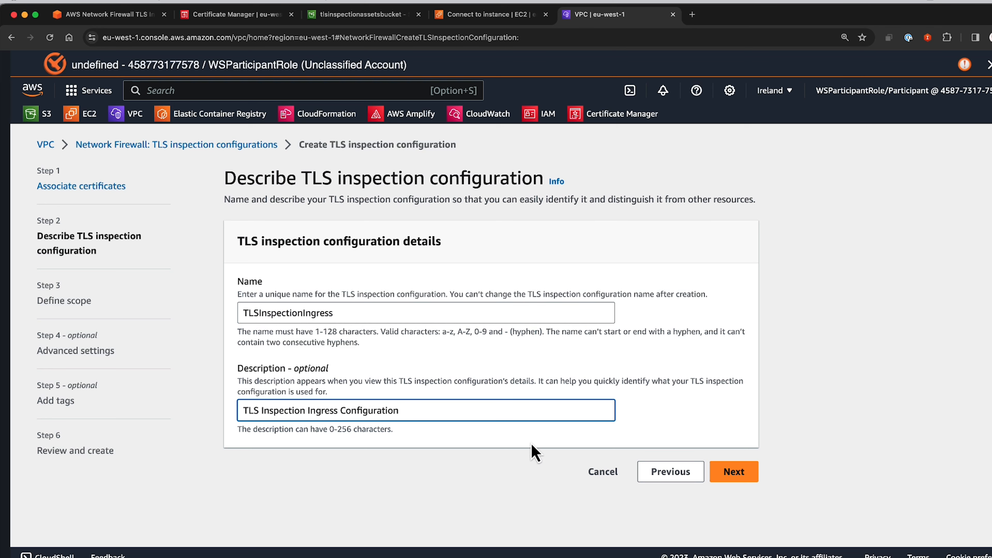
left_click(737, 475)
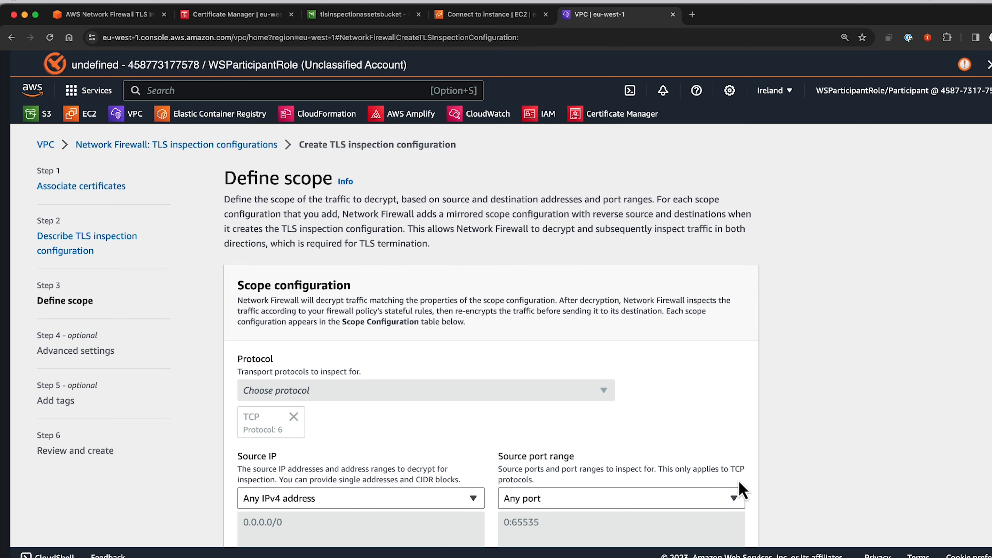
Step: Set the scope's destination port range to a custom value of 443
scroll(740, 488, "down", 3)
scroll(742, 490, "down", 2)
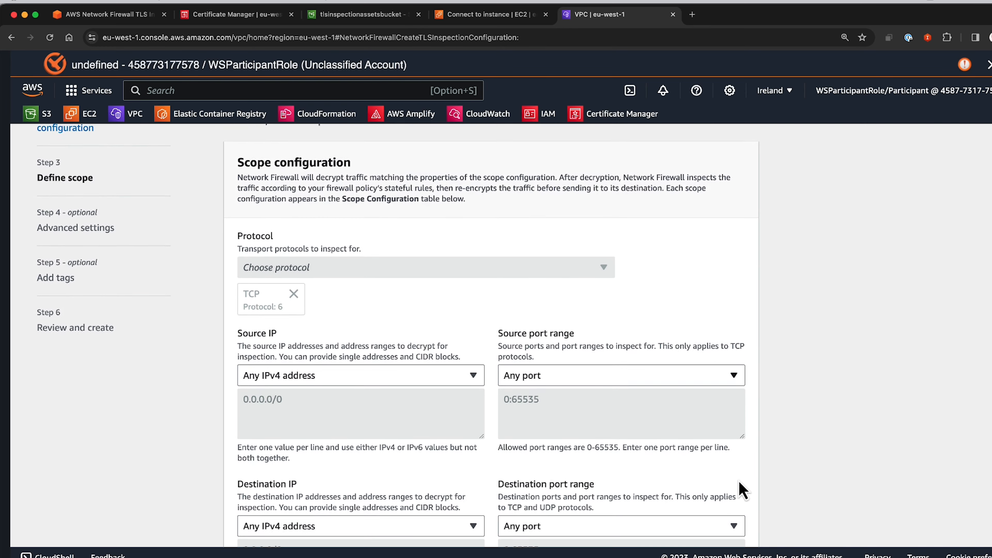
scroll(708, 464, "down", 3)
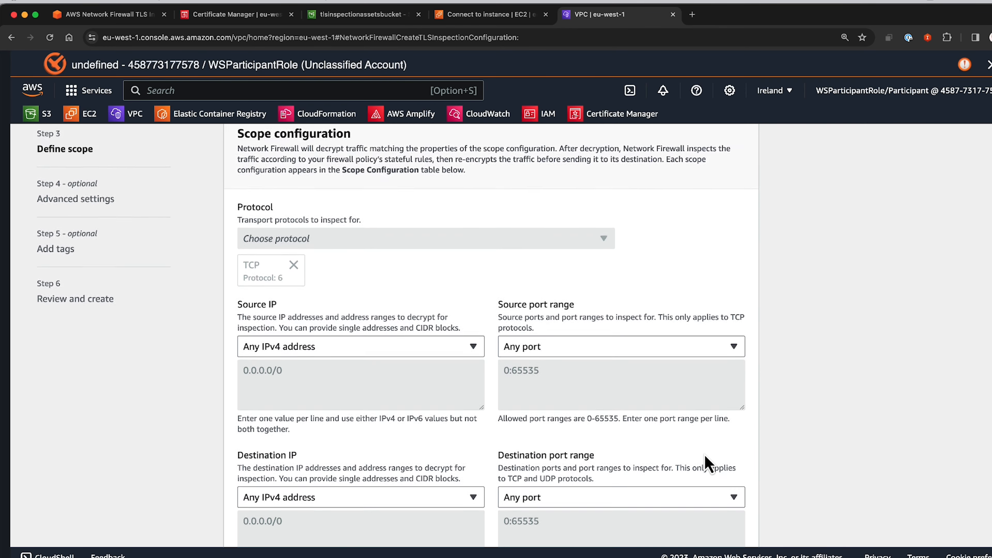
scroll(707, 464, "down", 2)
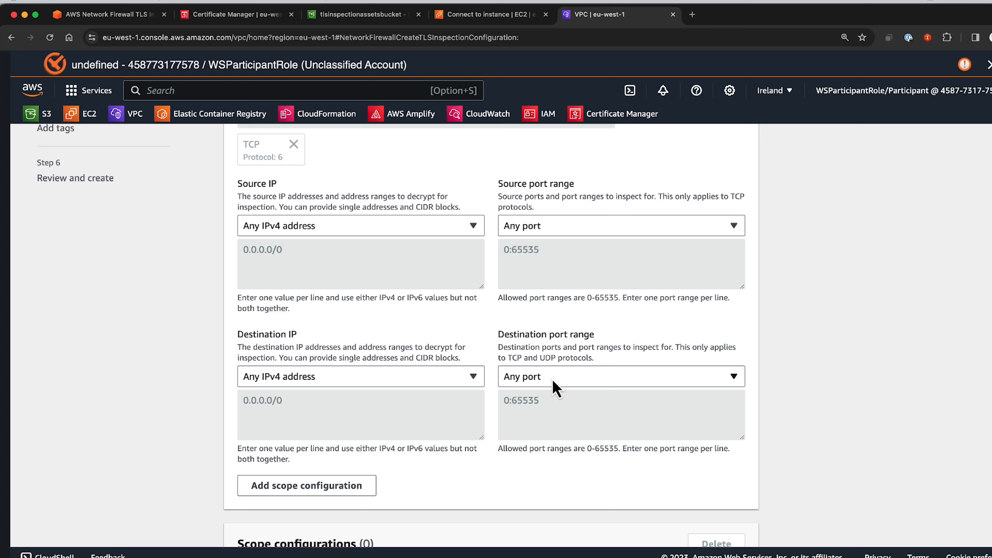
left_click(544, 376)
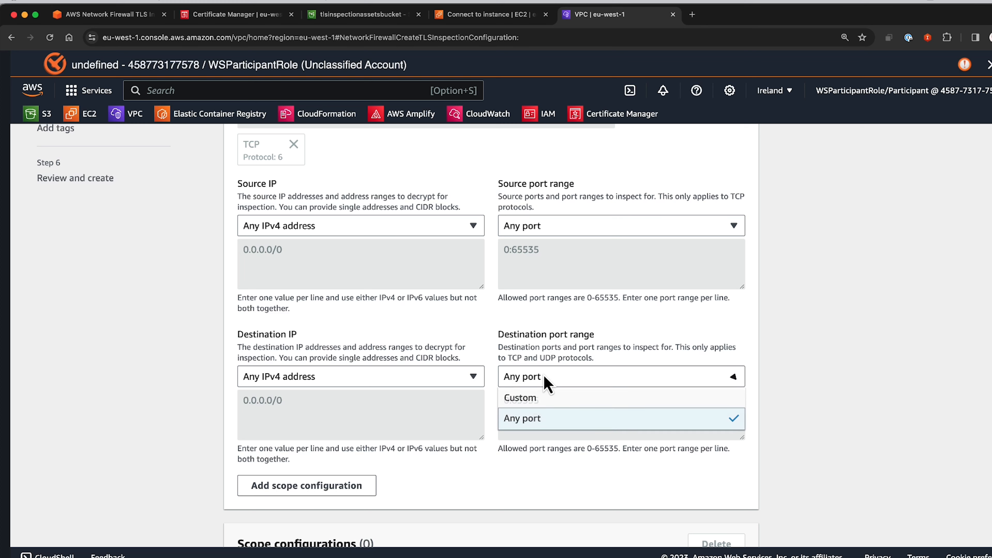
left_click(521, 399)
left_click(519, 403)
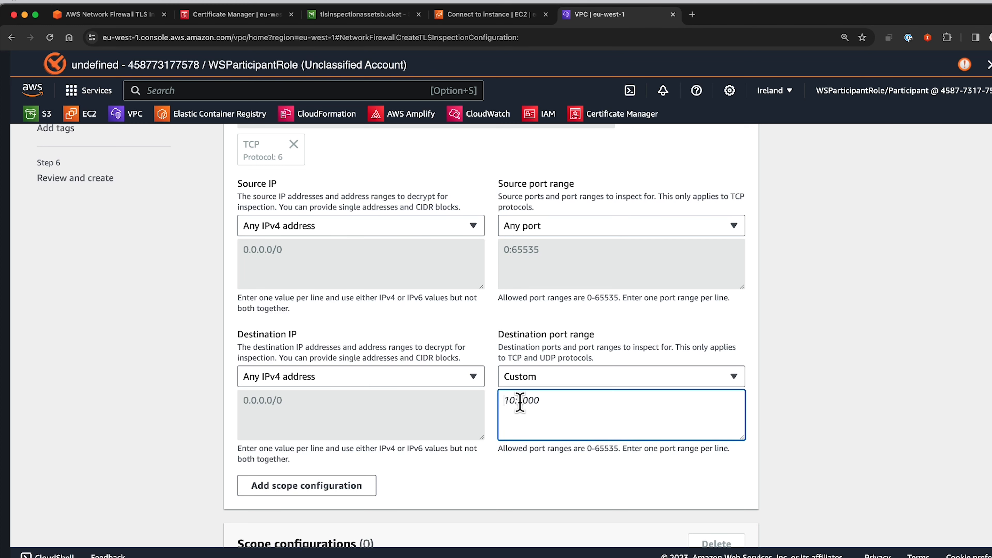
type("443")
Step: Add the scope configuration to the TLS inspection configuration and continue to the advanced settings
scroll(520, 412, "down", 4)
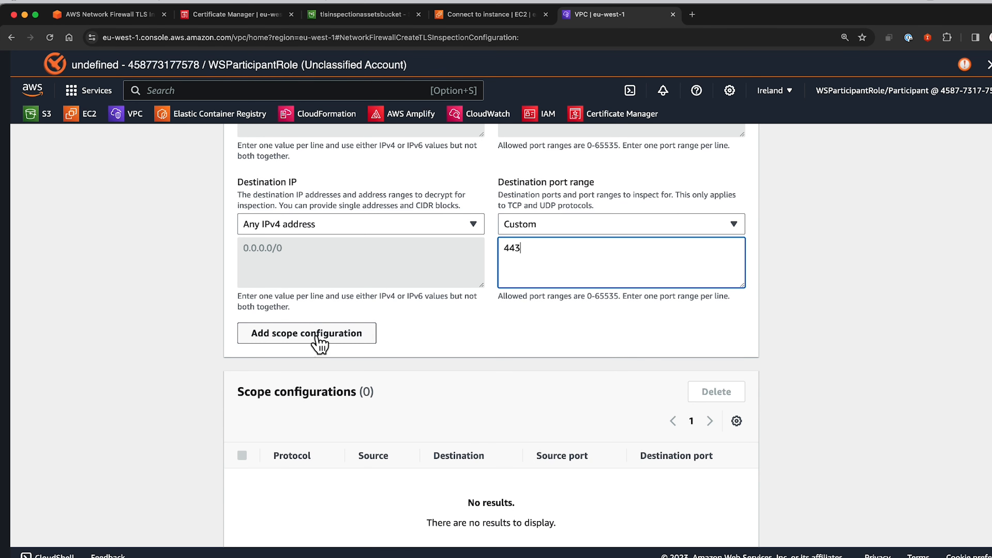
left_click(318, 343)
scroll(565, 465, "down", 2)
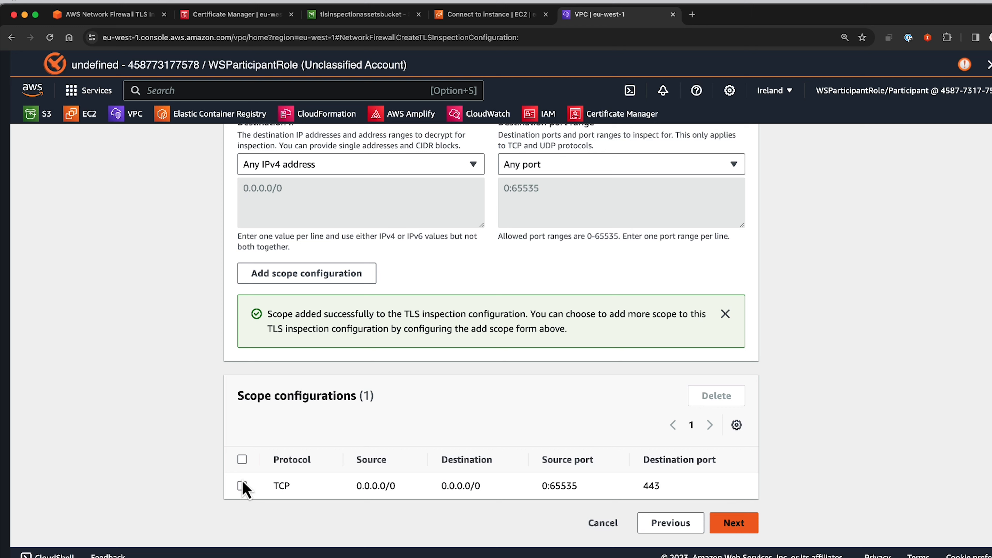
left_click(734, 525)
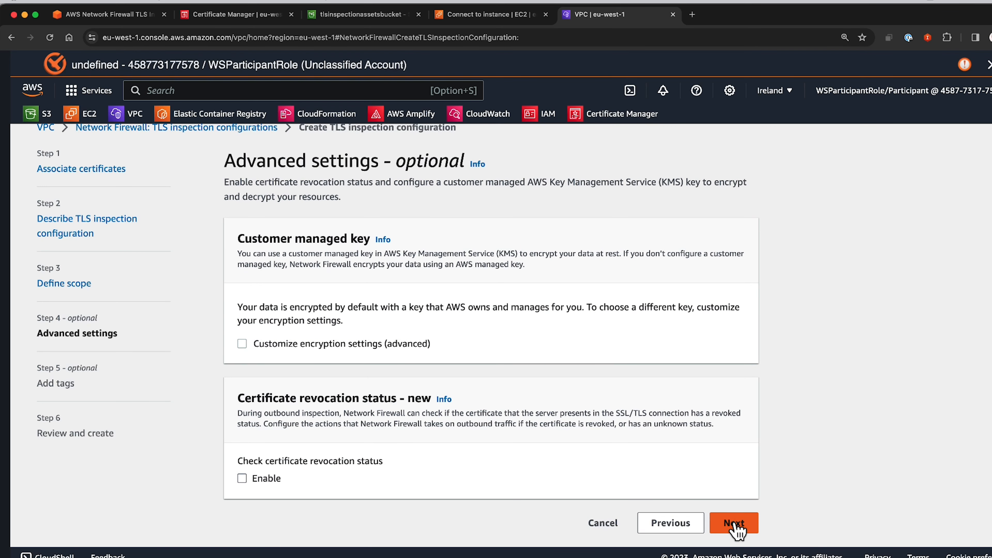
Step: Enable the certificate revocation status check with Drop for revoked and Pass for unknown status, and continue to the tags
left_click(242, 479)
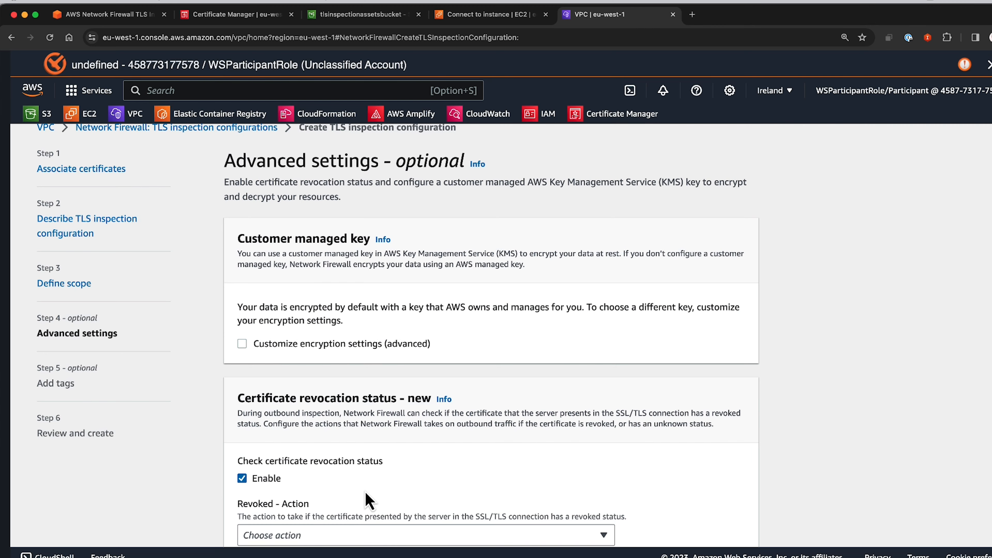
scroll(367, 501, "down", 5)
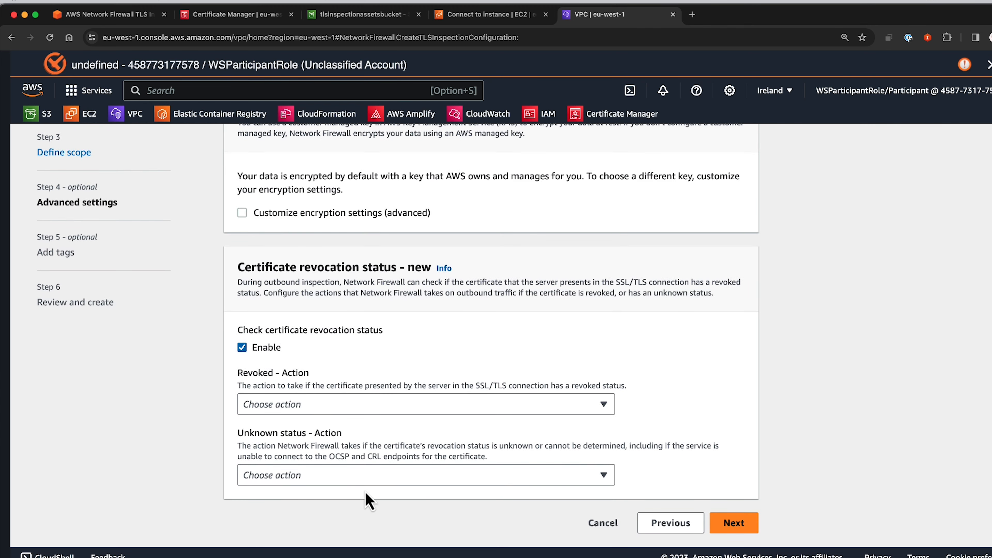
left_click(318, 405)
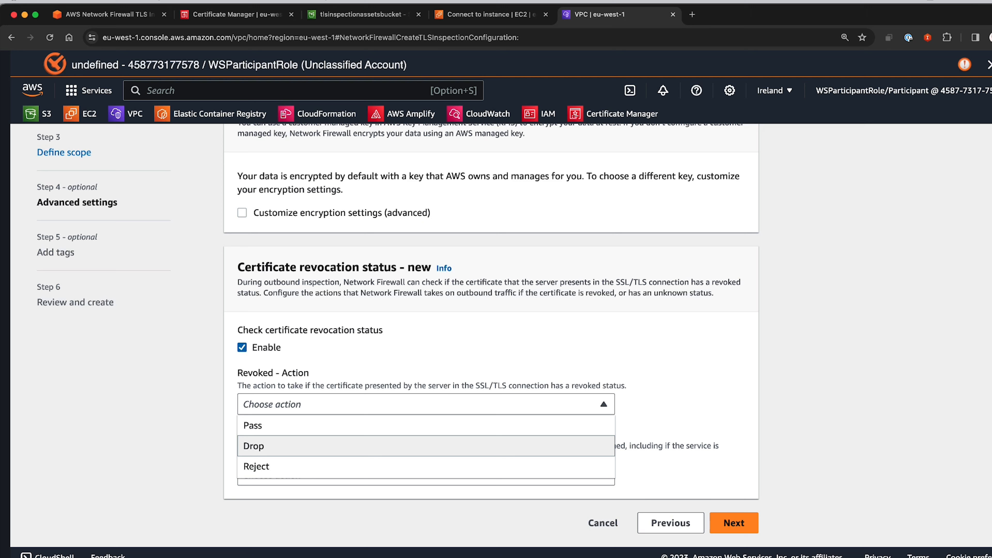
left_click(289, 449)
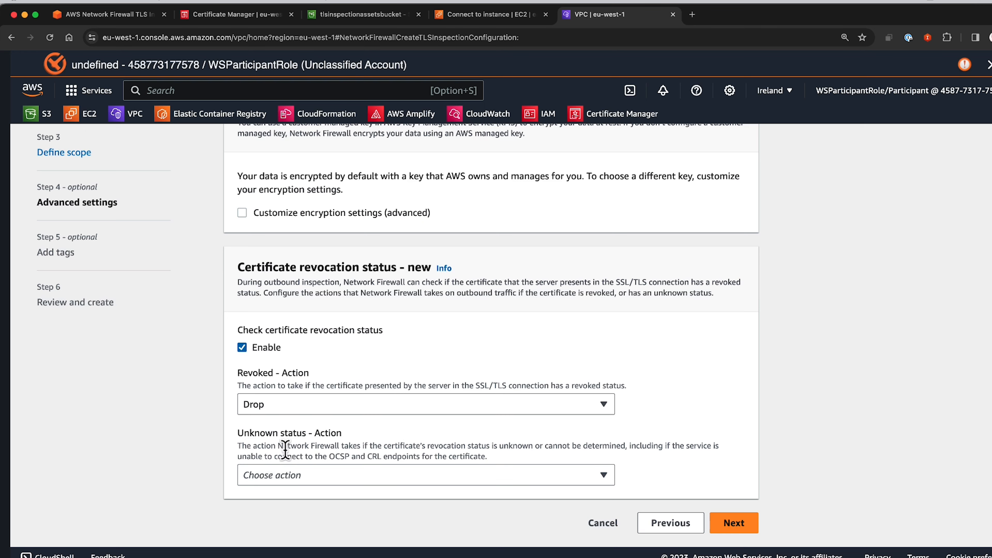
left_click(289, 487)
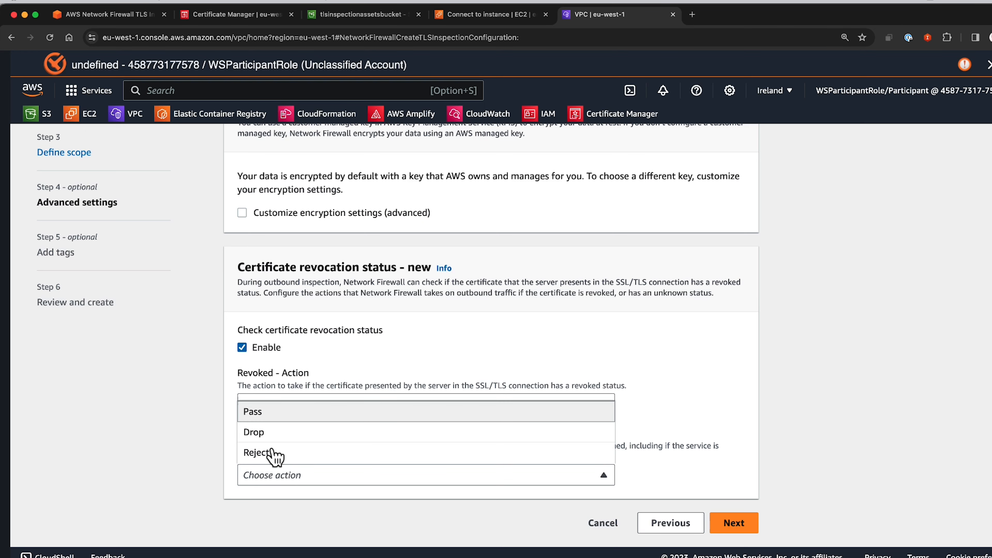
left_click(255, 411)
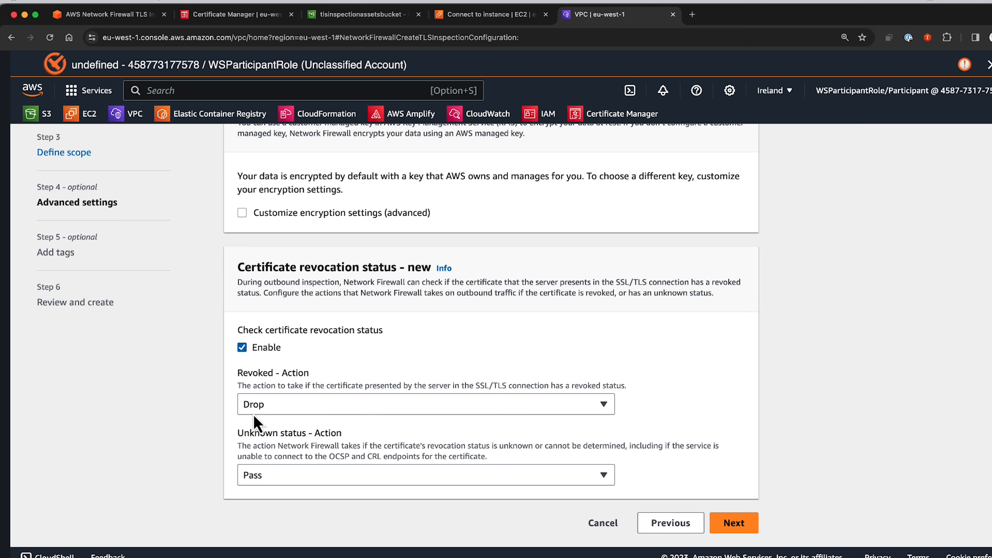
left_click(734, 523)
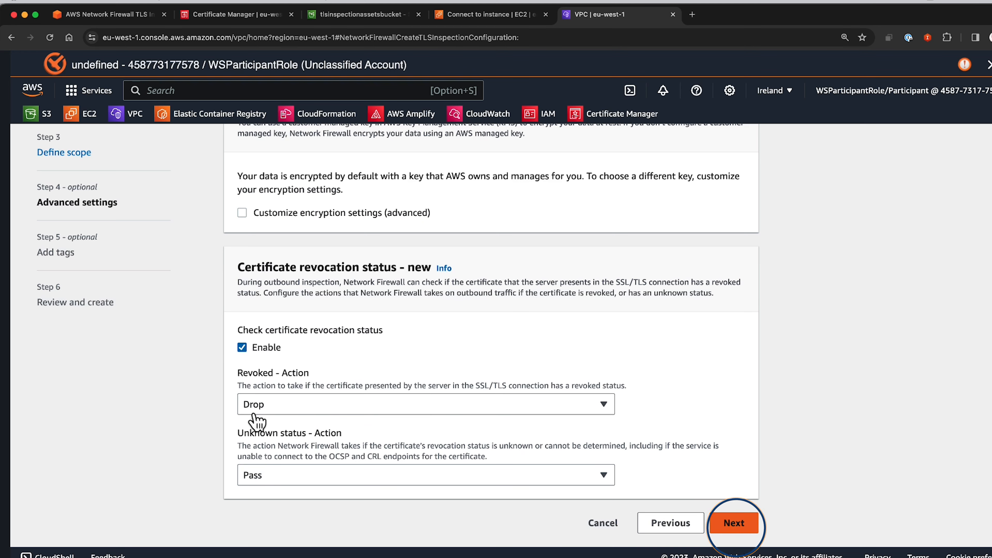
Step: Add a tag with key Name and value "TLS Inspection Demo", and continue to the review
left_click(264, 326)
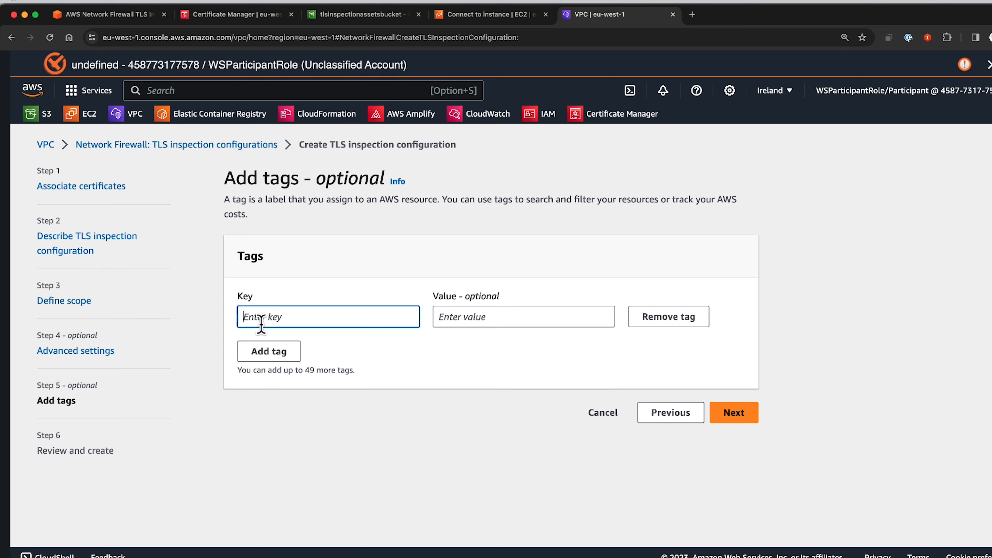
type("Name")
key("Tab")
type("TLS Inspection Demo")
left_click(734, 413)
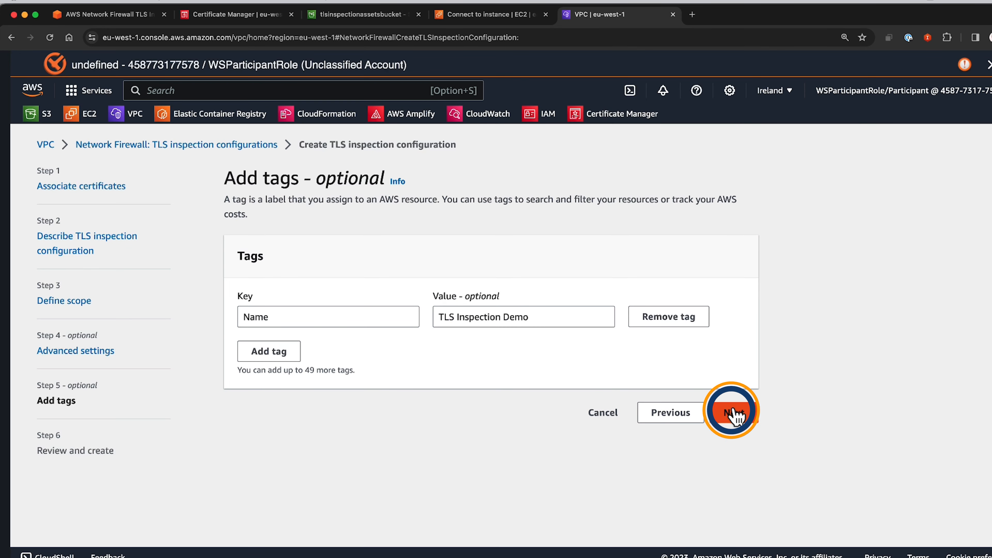
Step: Review the TLSInspectionIngress settings and create the TLS inspection configuration
scroll(732, 409, "down", 2)
scroll(733, 409, "down", 5)
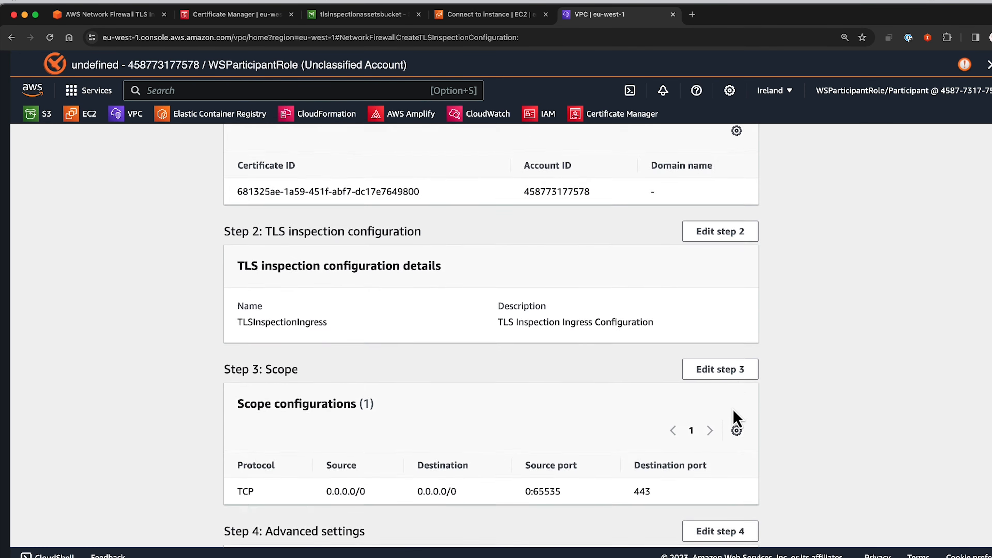
scroll(733, 409, "down", 5)
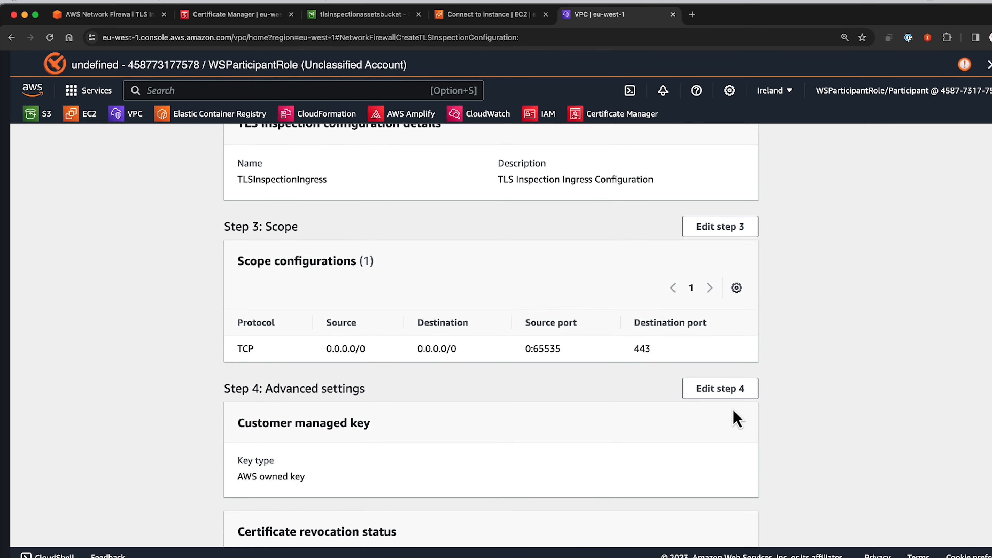
scroll(733, 410, "down", 4)
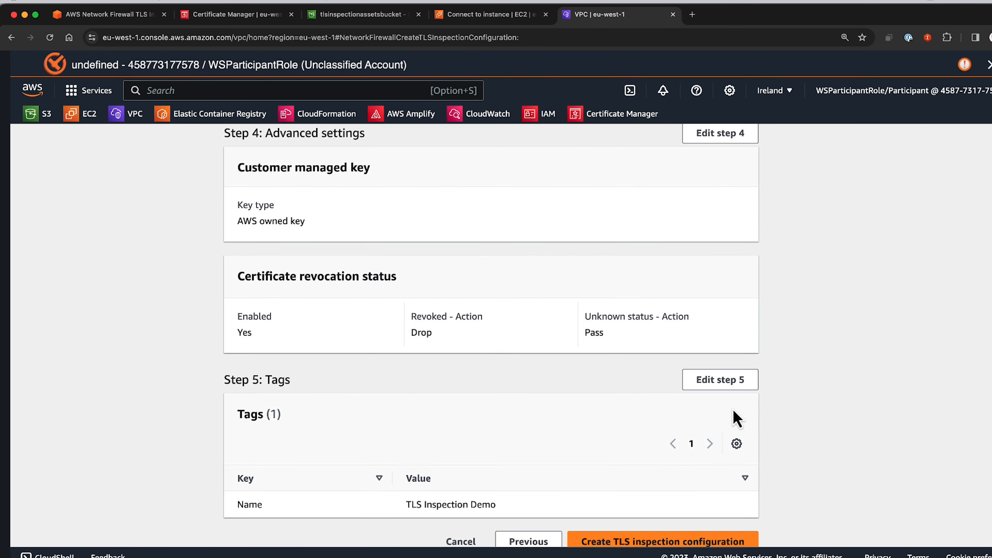
left_click(671, 526)
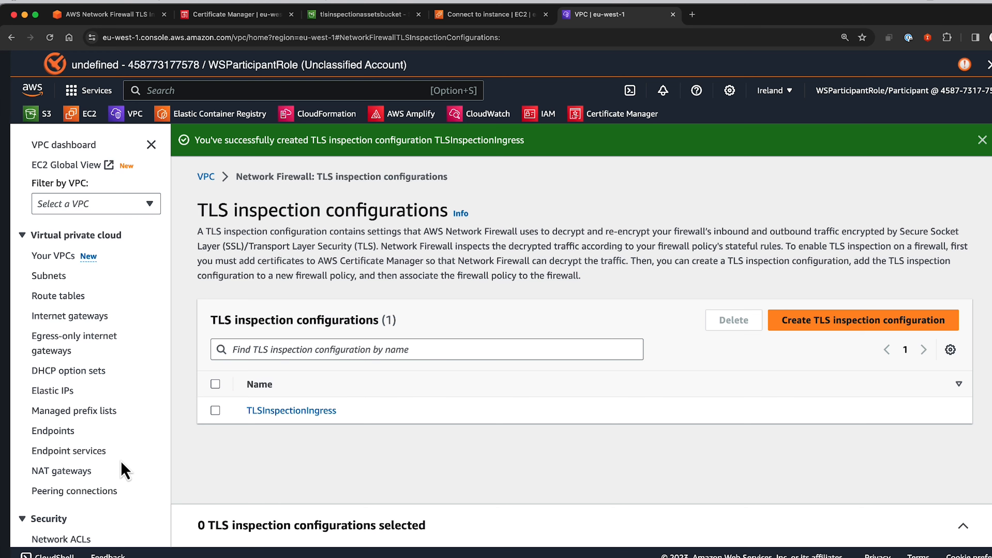
Step: Go to the Network Firewall firewall policies and start creating a new policy
scroll(121, 469, "down", 8)
left_click(66, 407)
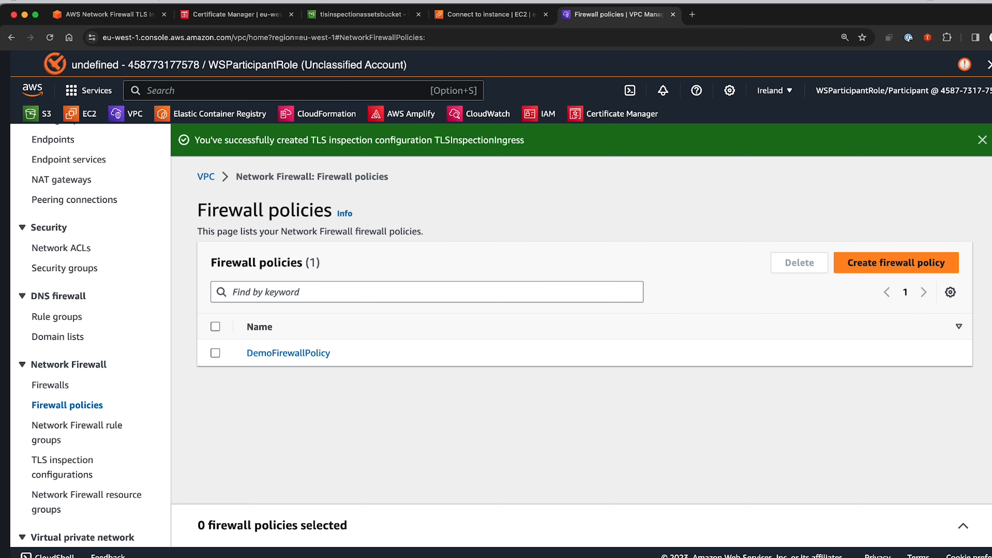
left_click(875, 272)
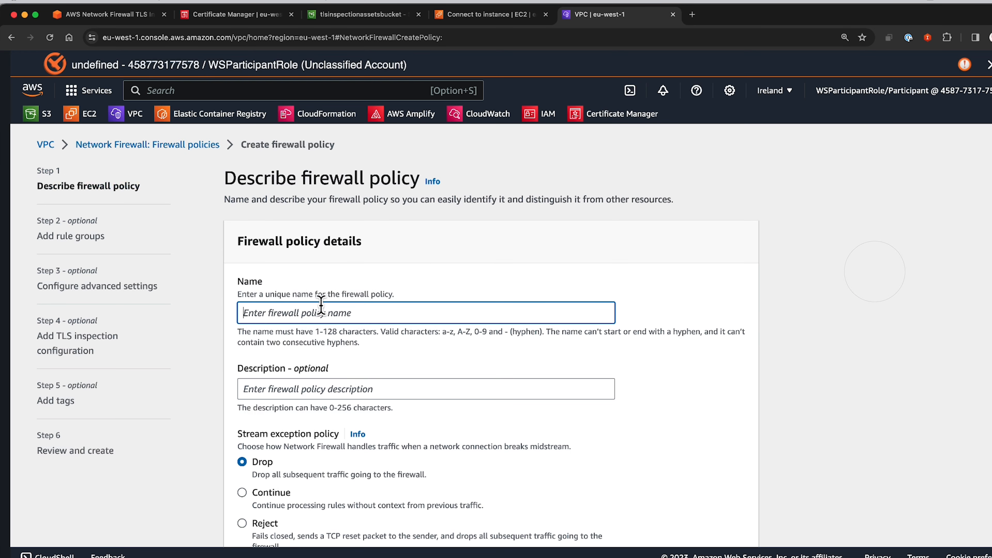
Step: Name the policy IngressTLSInspectionPolicy, describe it as "Ingress TLS Inspection Policy", and continue to its rule groups
left_click(300, 312)
type("Ingress")
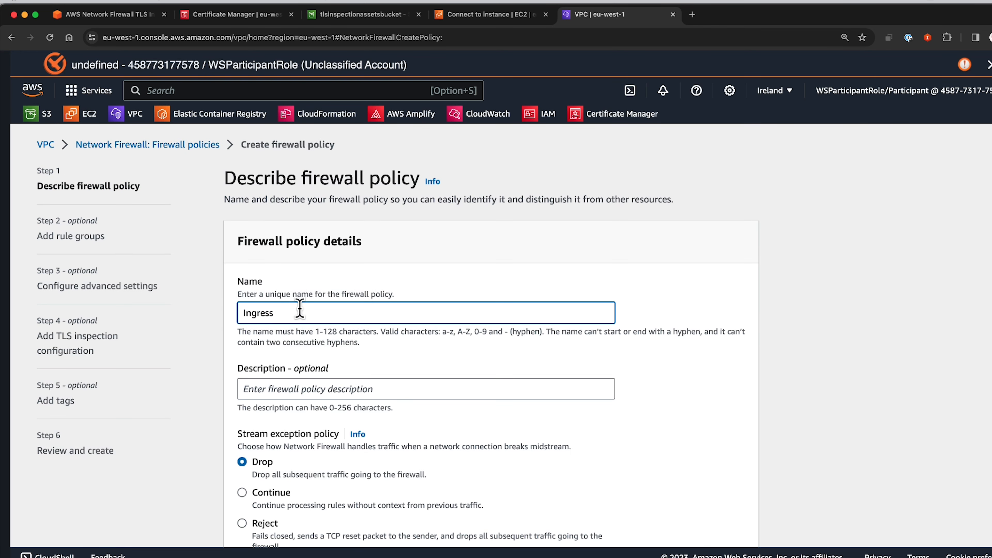
type("TLSInspectionPolicy")
left_click(274, 389)
type("Ingress TLS Inspection Policy")
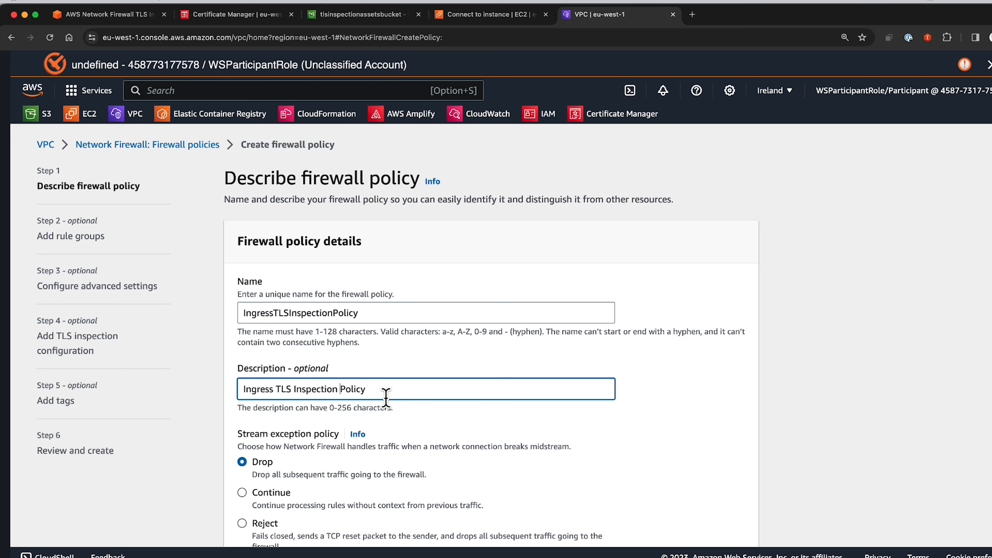
scroll(419, 417, "down", 2)
scroll(419, 417, "down", 1)
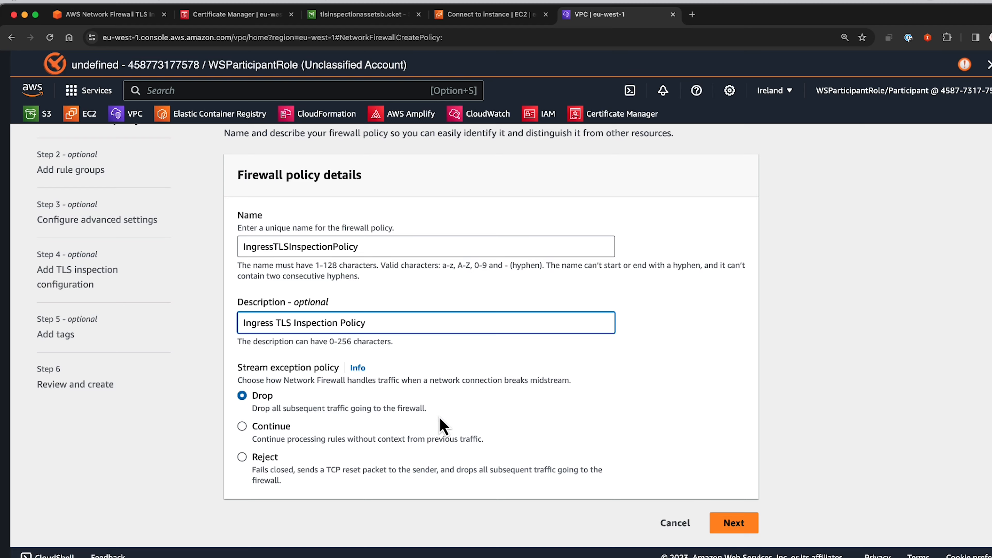
left_click(727, 523)
Step: Add the existing StatelessRuleGroup to the firewall policy's stateless rule groups
scroll(686, 504, "down", 5)
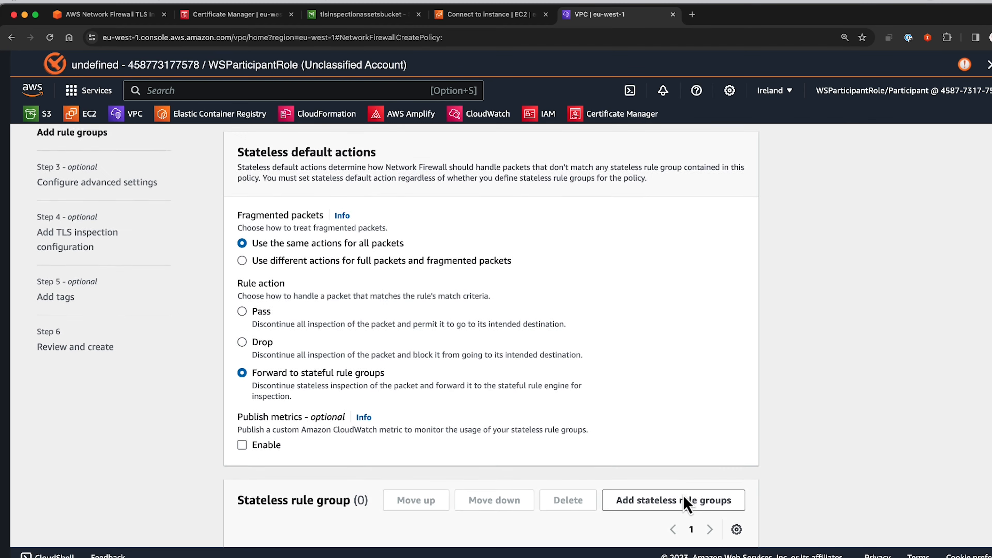
scroll(686, 504, "down", 3)
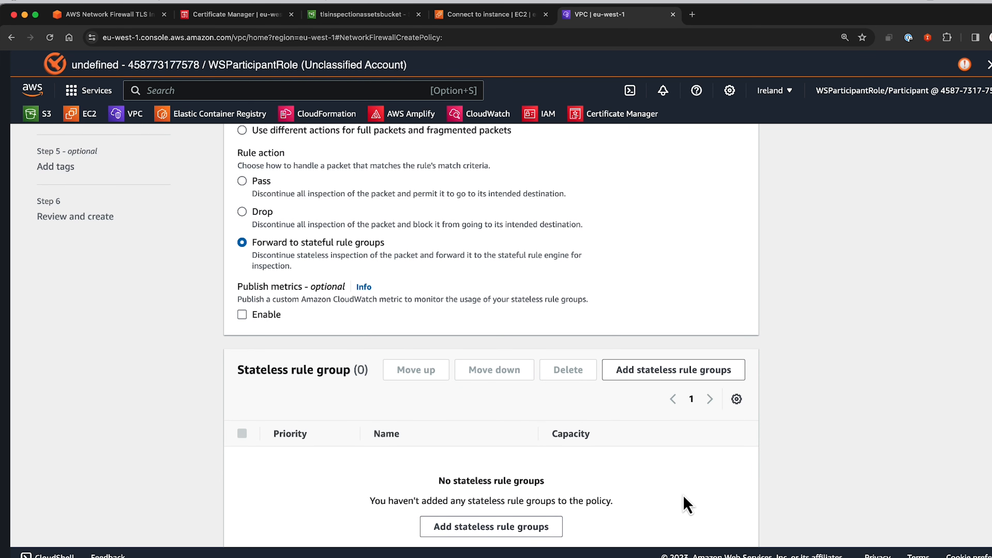
scroll(687, 505, "down", 5)
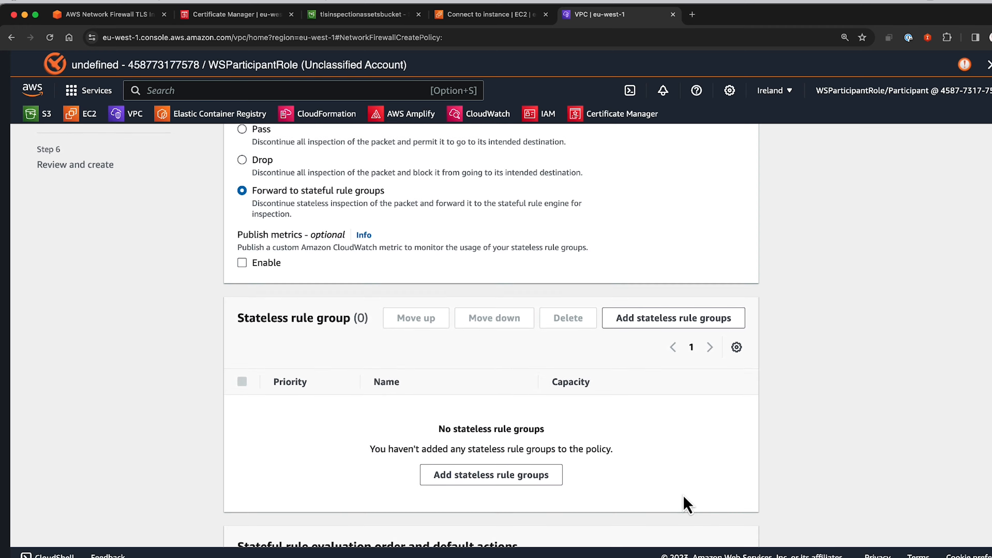
left_click(686, 231)
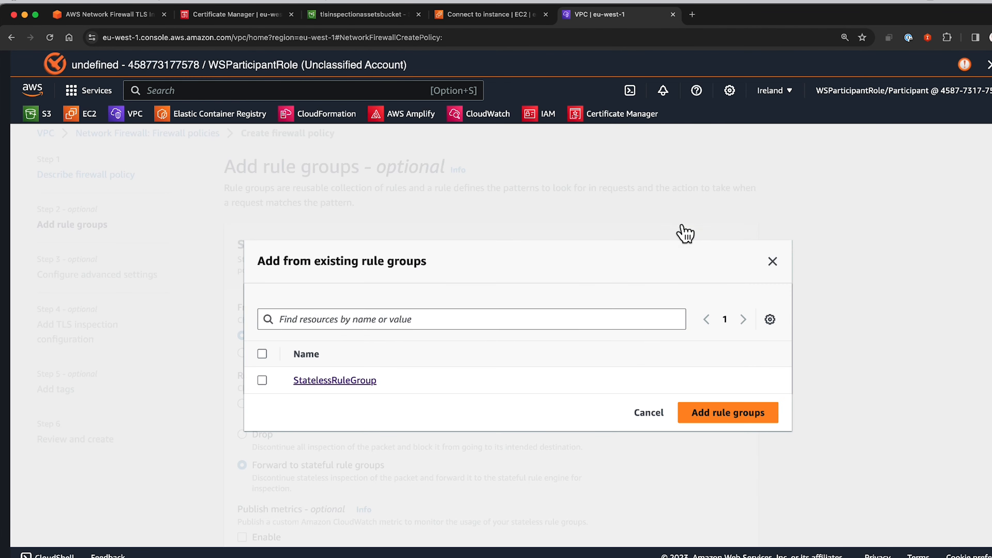
left_click(262, 380)
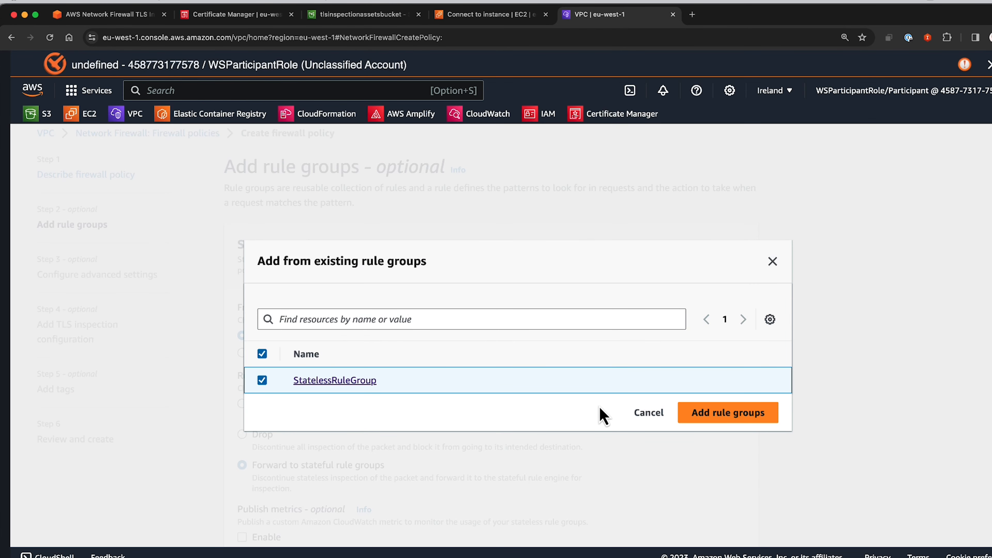
left_click(728, 413)
Step: Add the existing TLSInspectionRules group to the policy's stateful rule groups and continue to the advanced settings
scroll(503, 421, "down", 3)
scroll(502, 421, "down", 2)
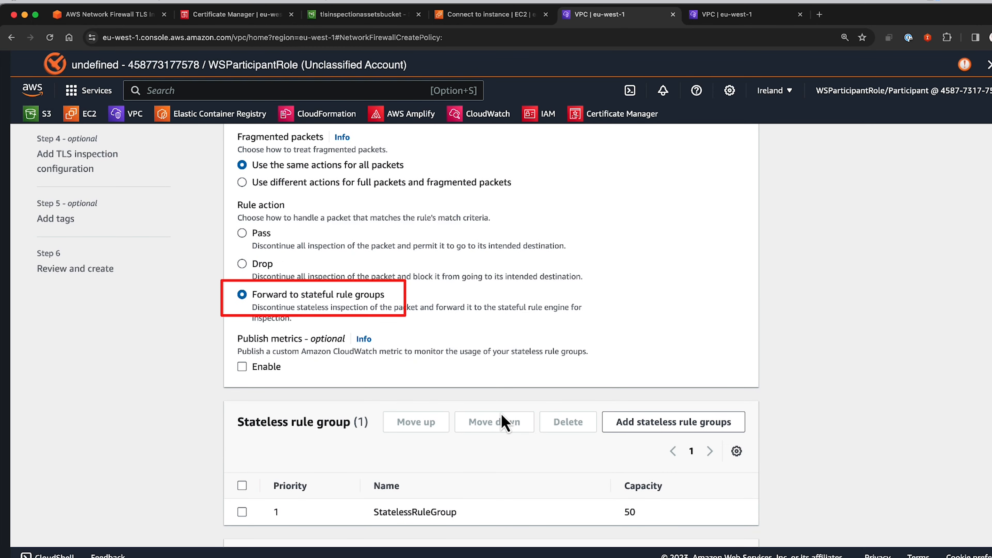
scroll(504, 422, "down", 10)
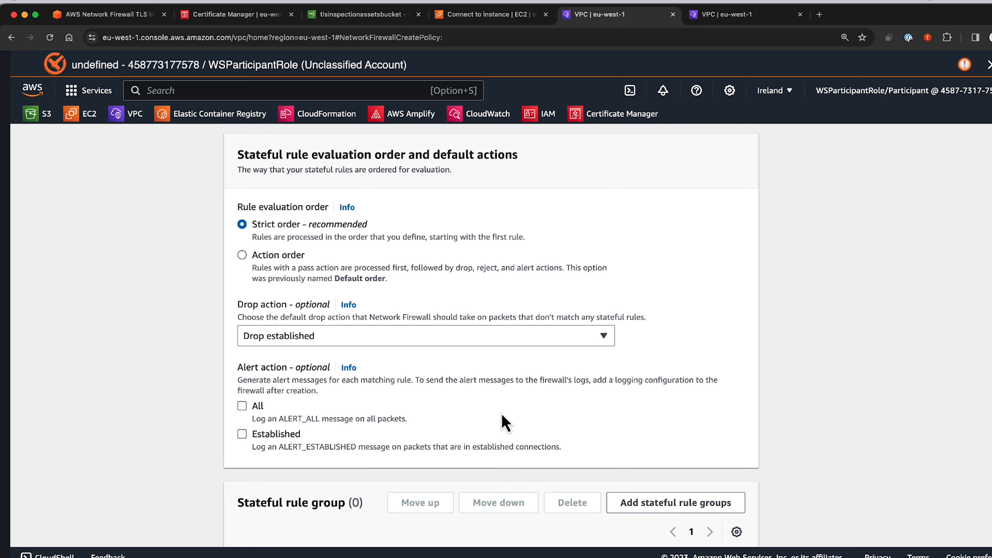
scroll(504, 422, "down", 2)
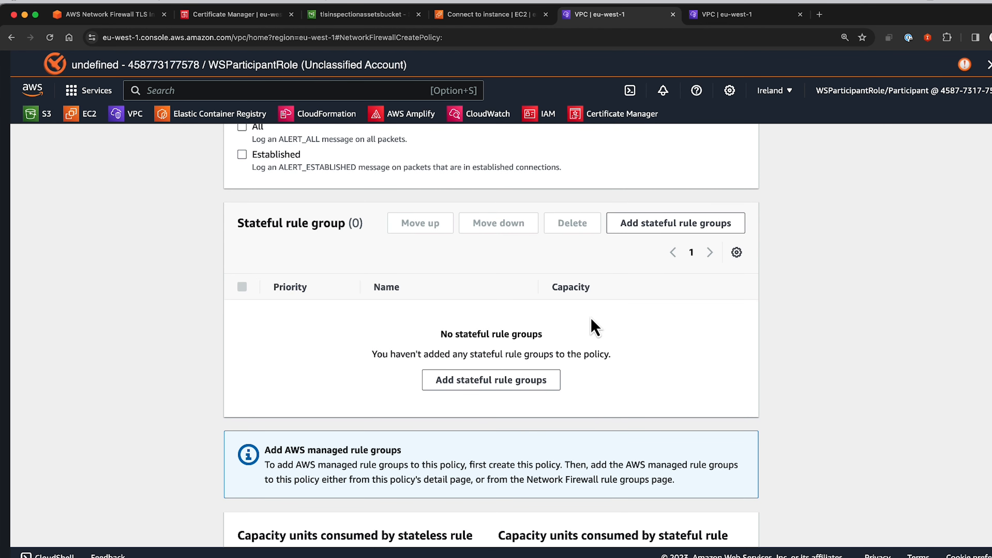
left_click(493, 385)
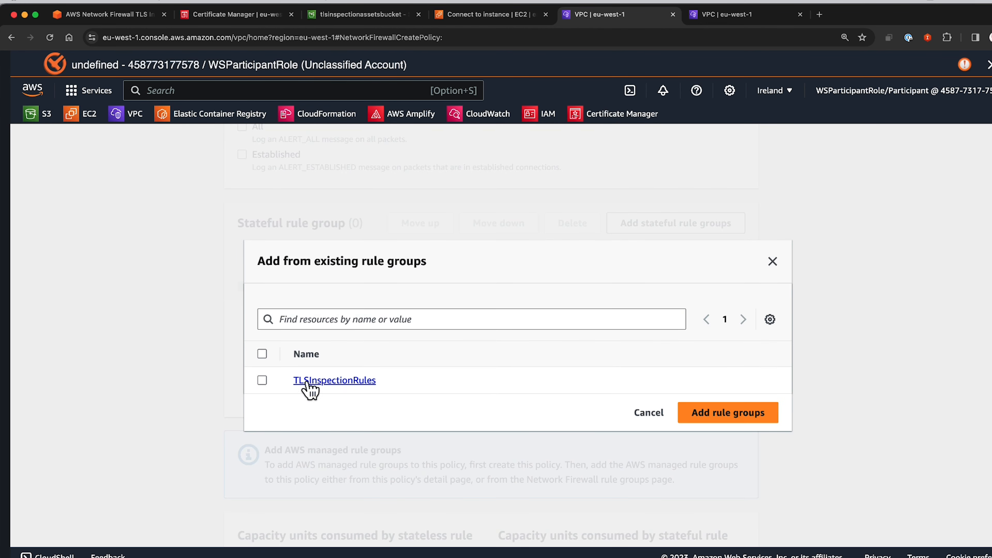
left_click(263, 382)
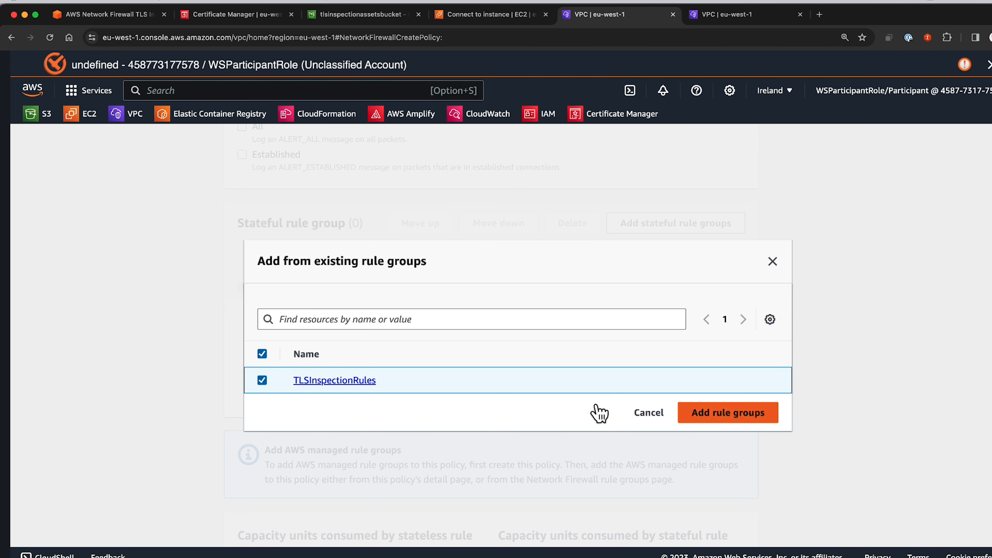
left_click(718, 412)
scroll(664, 417, "down", 1)
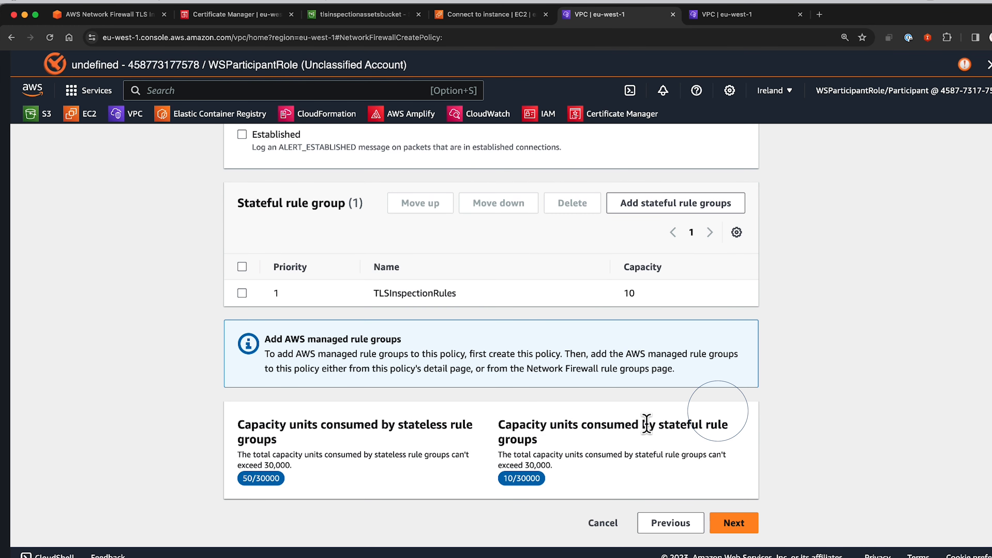
left_click(734, 522)
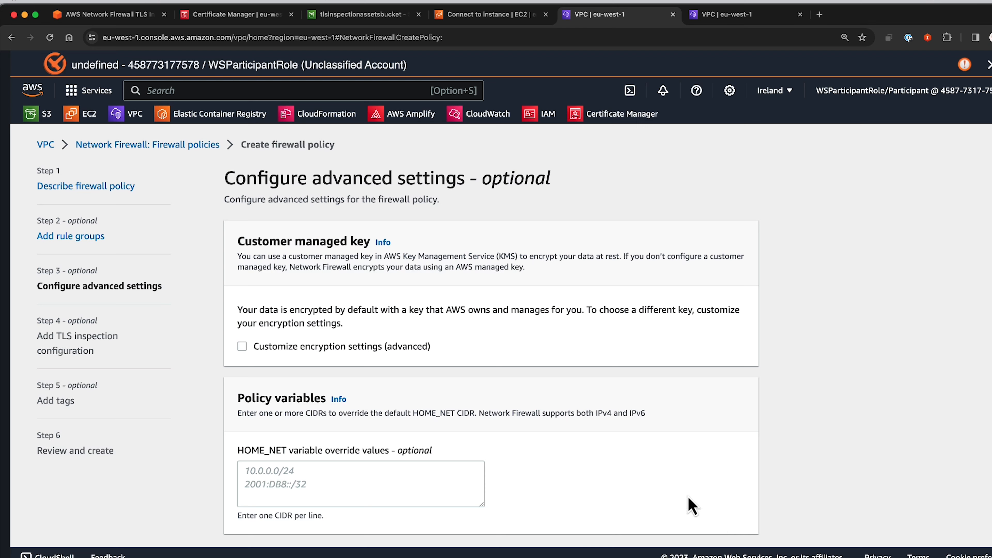
Step: Keep the default advanced settings, attach the TLSInspectionIngress configuration to the policy, and continue to the tags
scroll(685, 502, "down", 2)
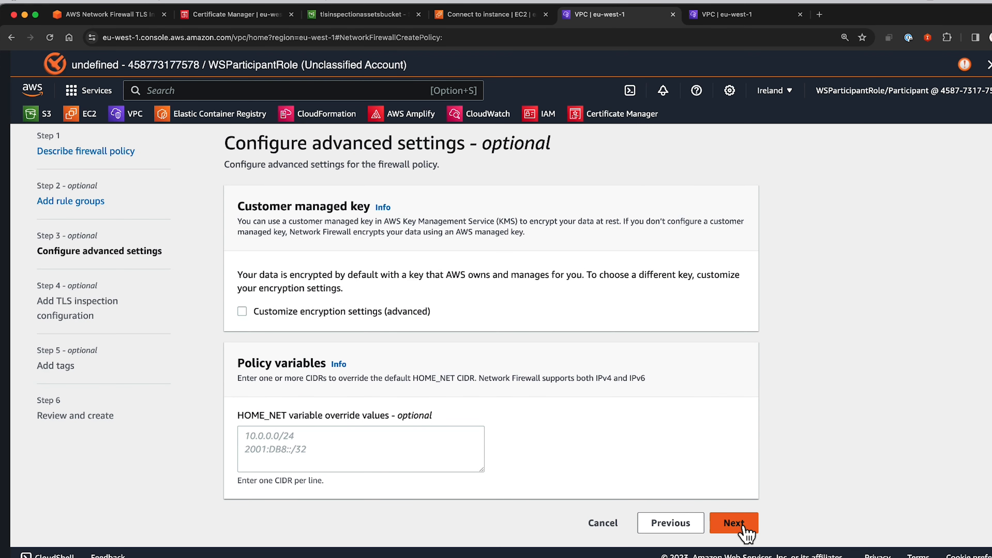
left_click(734, 523)
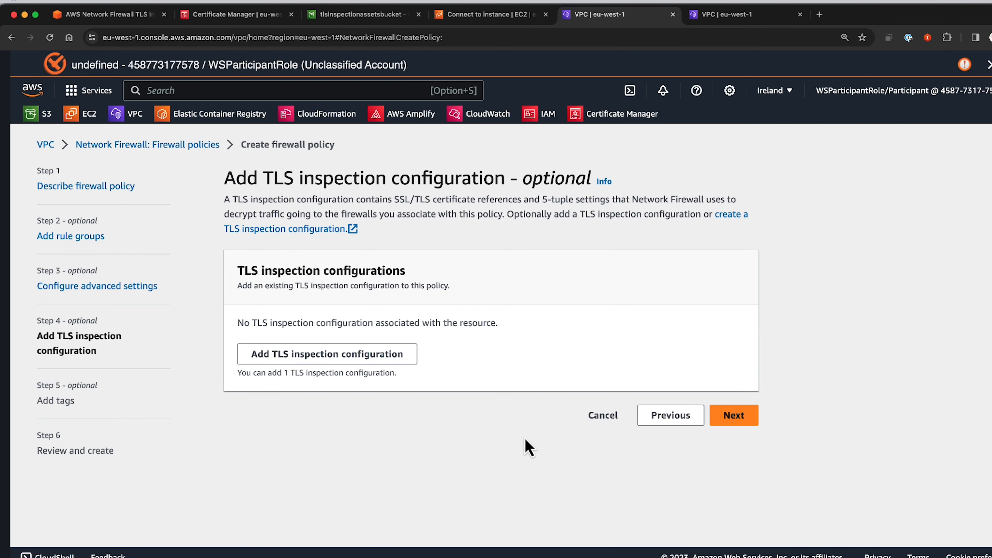
left_click(345, 369)
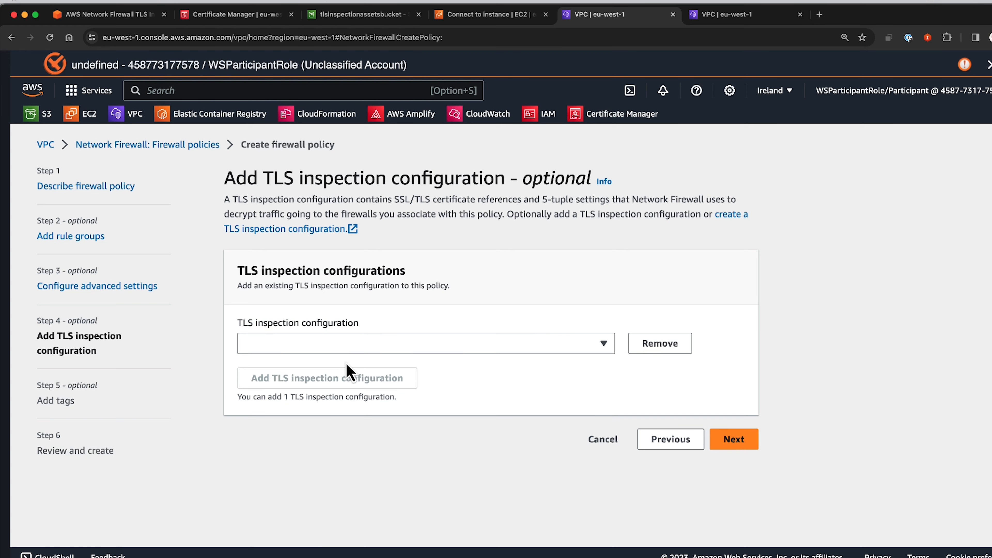
left_click(606, 346)
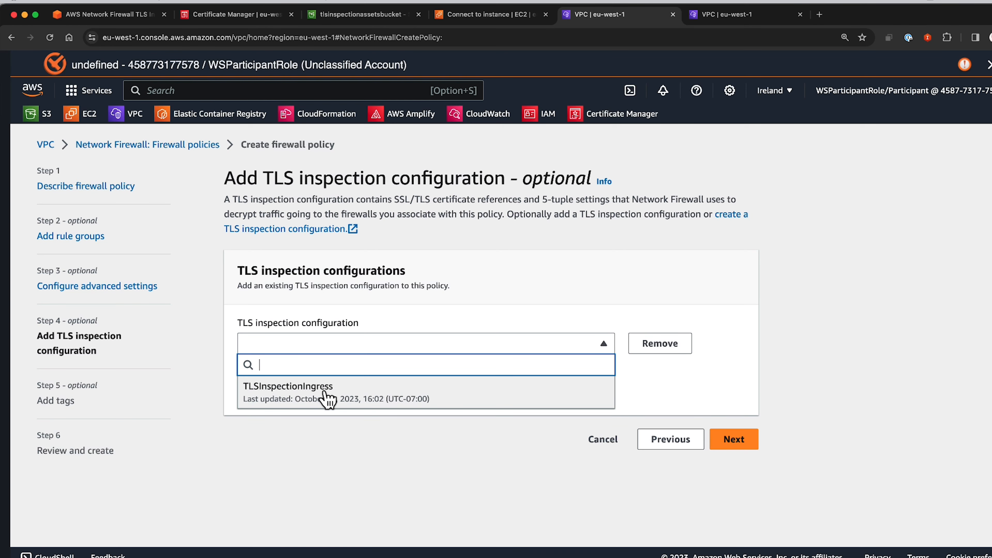
left_click(327, 399)
left_click(734, 442)
Step: Tag the firewall policy with key Name and value "TLS Inspection Demo", and continue to the review
left_click(268, 398)
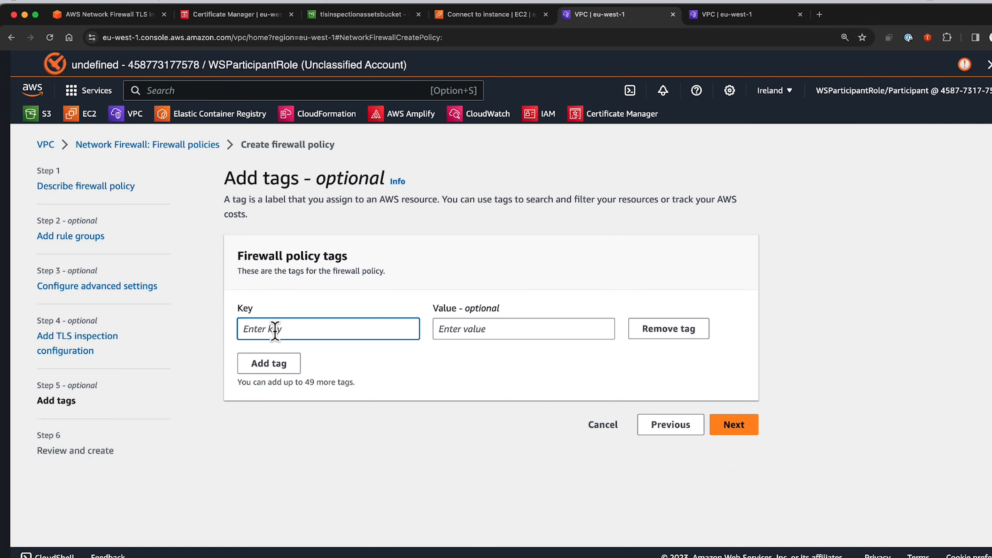
type("Name")
key("Tab")
type("TLS I")
left_click(732, 427)
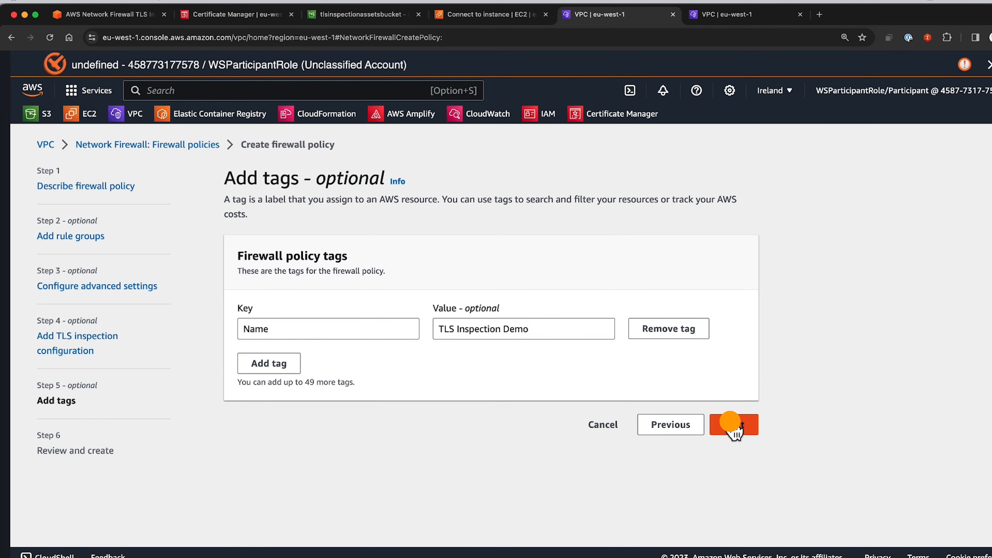
Step: Review the IngressTLSInspectionPolicy settings and create the firewall policy
scroll(687, 444, "down", 10)
scroll(690, 446, "down", 15)
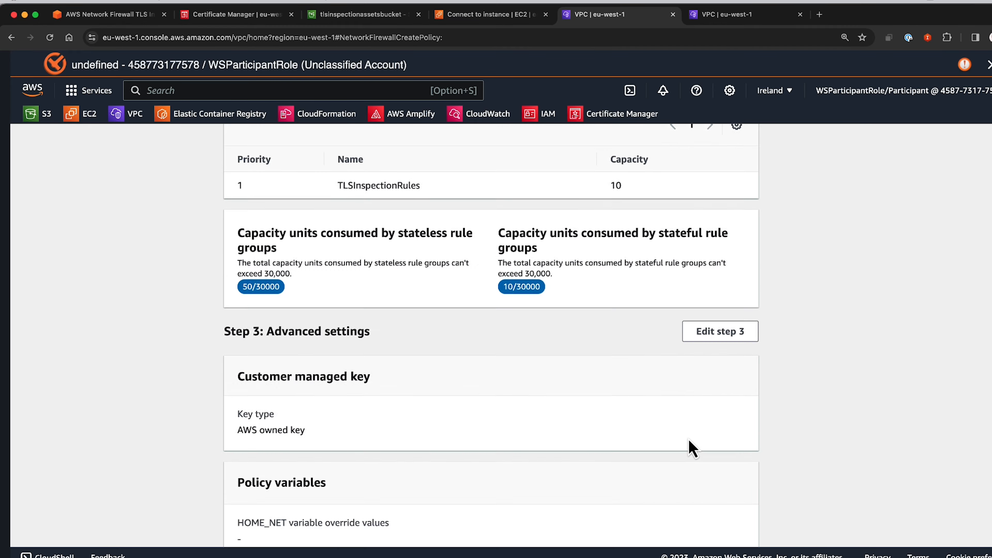
left_click(683, 524)
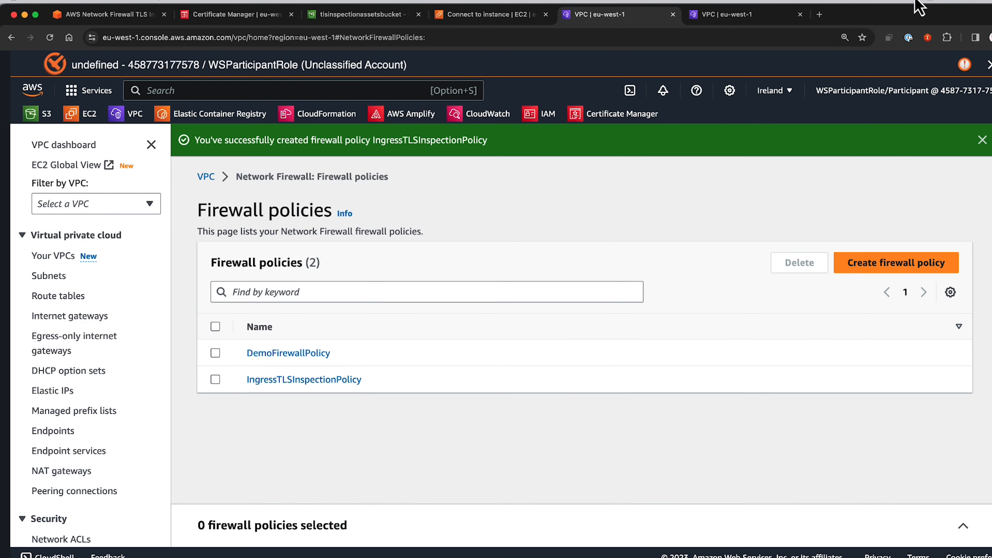
Step: Open the details of the AWSNetworkFirewall firewall and go to its associated firewall policy
scroll(89, 351, "down", 8)
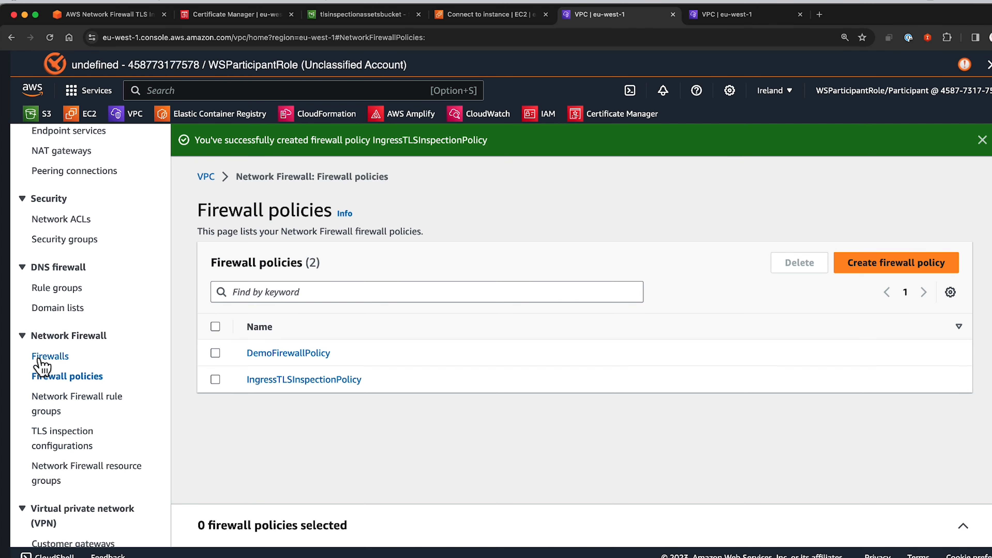
left_click(39, 357)
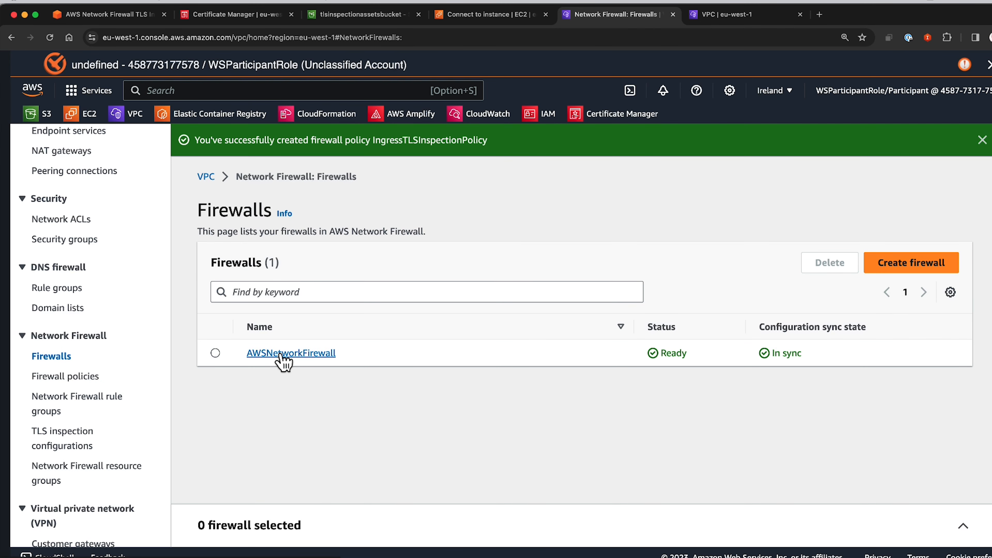
left_click(283, 357)
scroll(525, 475, "down", 10)
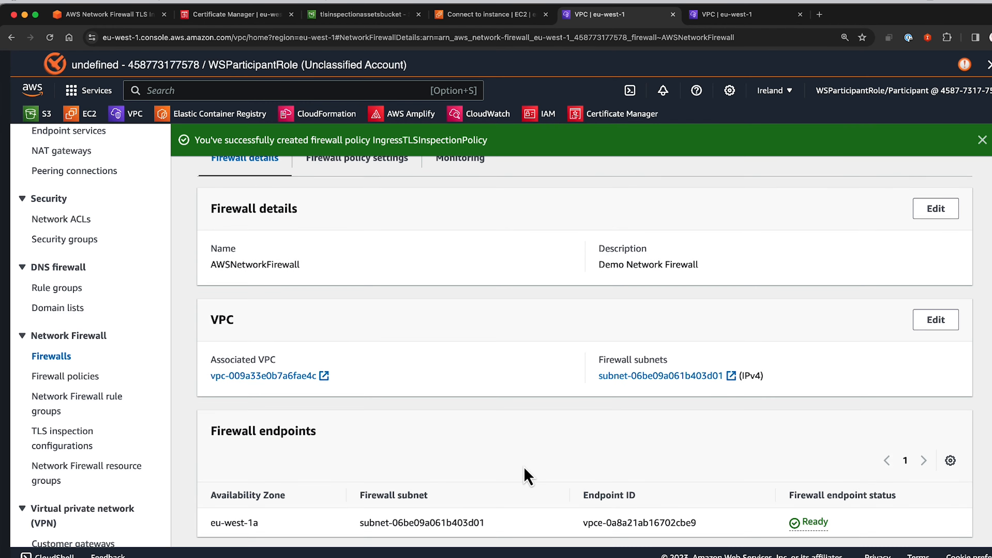
scroll(528, 476, "down", 4)
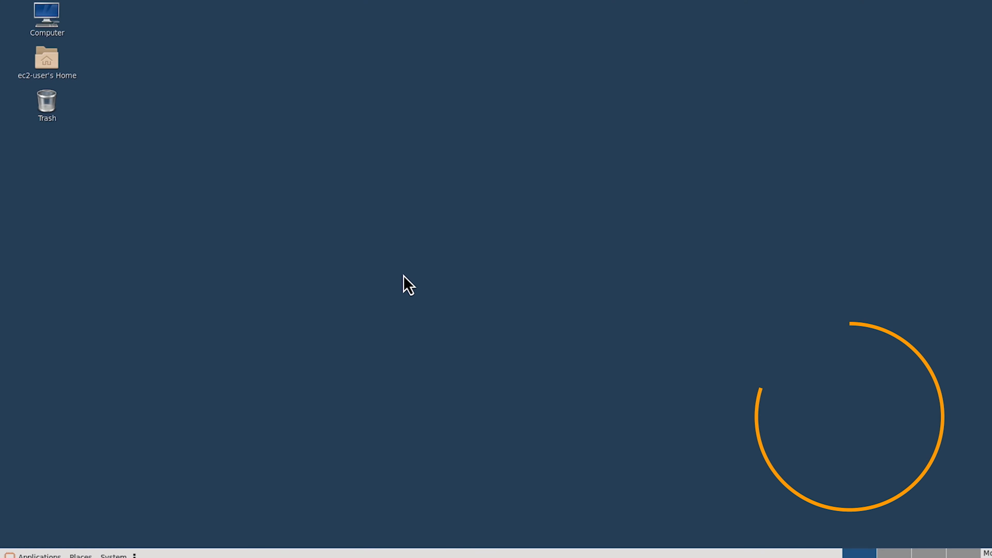
Step: Switch to the remote Linux desktop, start its web browser, and load google.com/chrome
left_click(39, 556)
mouse_move(39, 524)
left_click(129, 524)
left_click(190, 33)
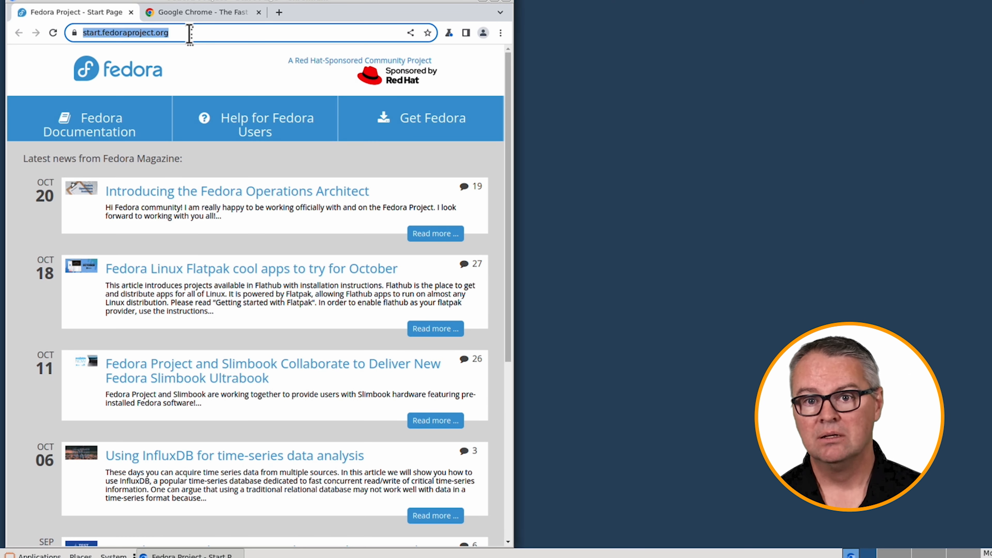
type("google.com/chrome")
key("Return")
Step: Load ssl.com as the only open tab and inspect the certificate of its secure connection
left_click(78, 33)
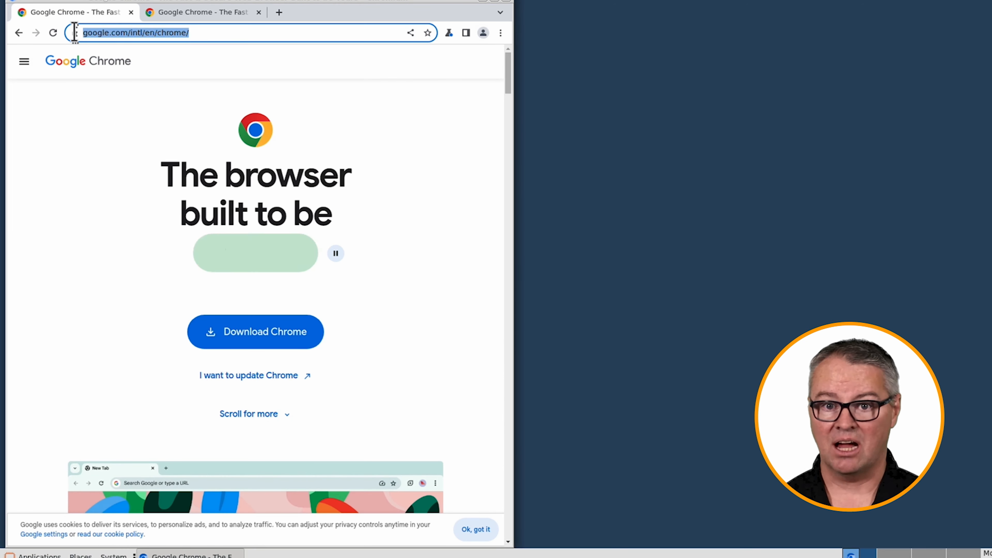
type("ssl.com")
key("Return")
left_click(259, 12)
left_click(74, 32)
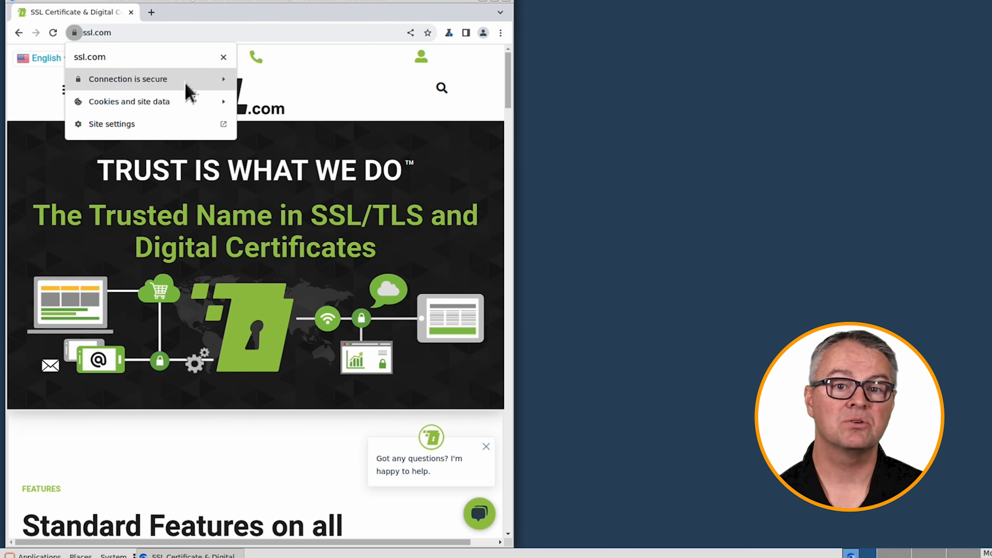
left_click(187, 82)
left_click(225, 169)
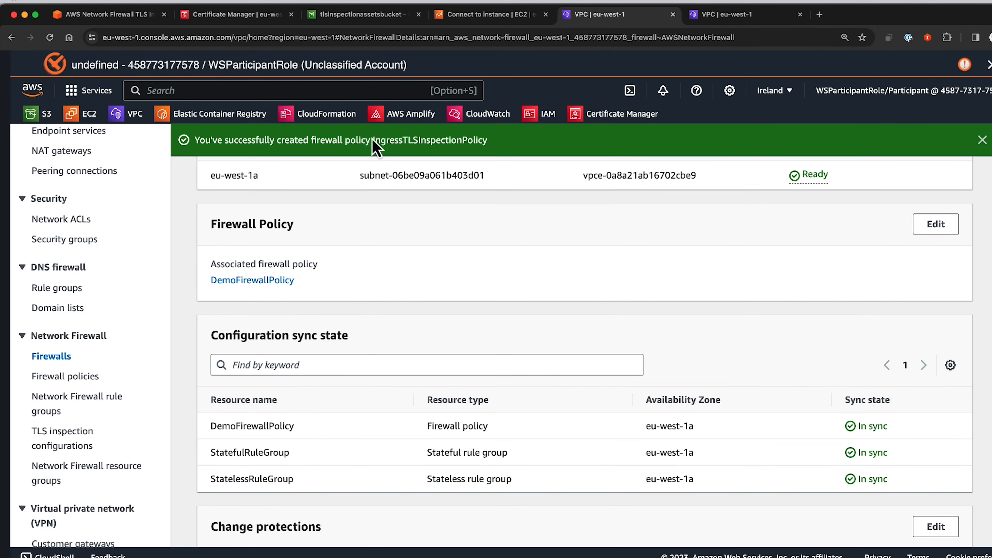
Step: Back in the AWS console, change AWSNetworkFirewall's associated firewall policy to IngressTLSInspectionPolicy and save the change
left_click(938, 226)
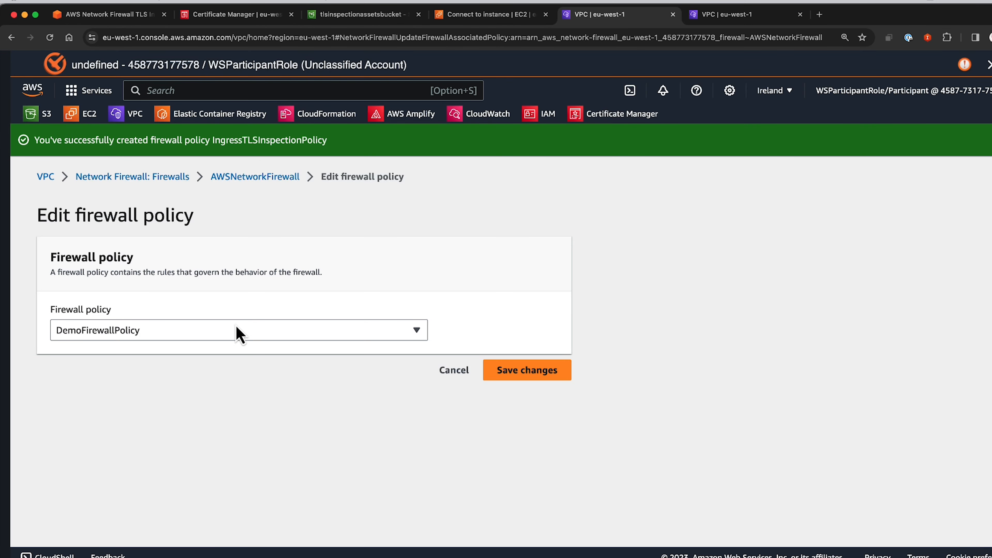
left_click(236, 330)
left_click(144, 373)
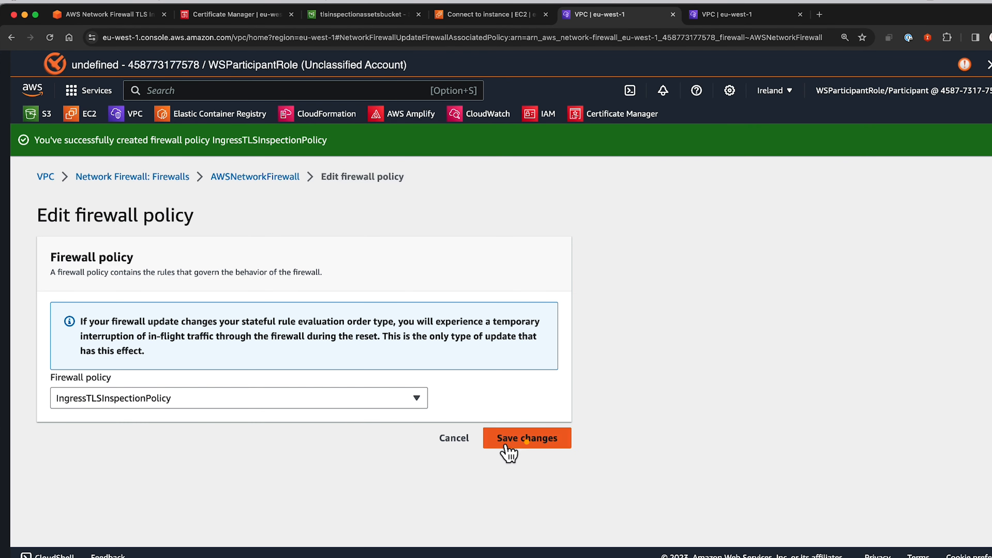
left_click(525, 438)
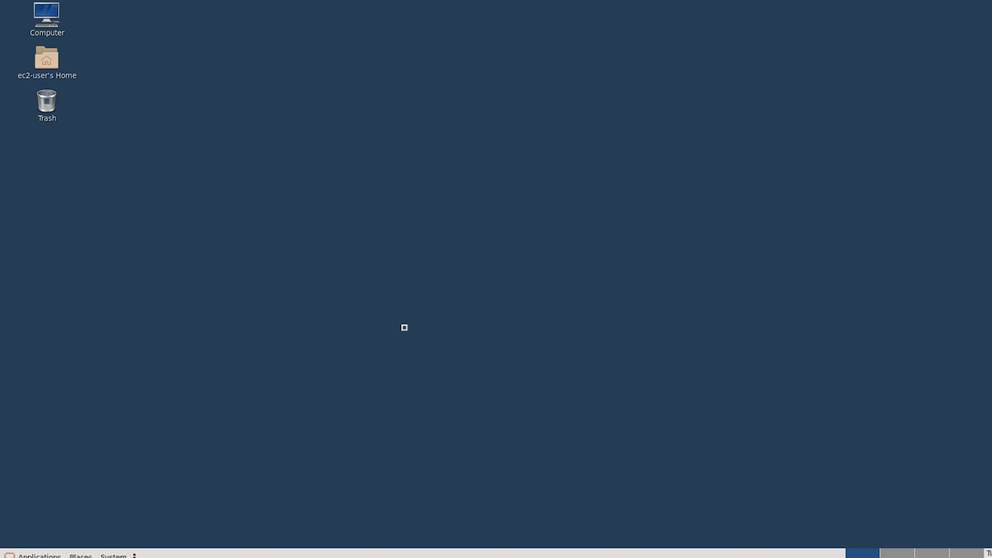
left_click(39, 555)
mouse_move(47, 523)
left_click(131, 524)
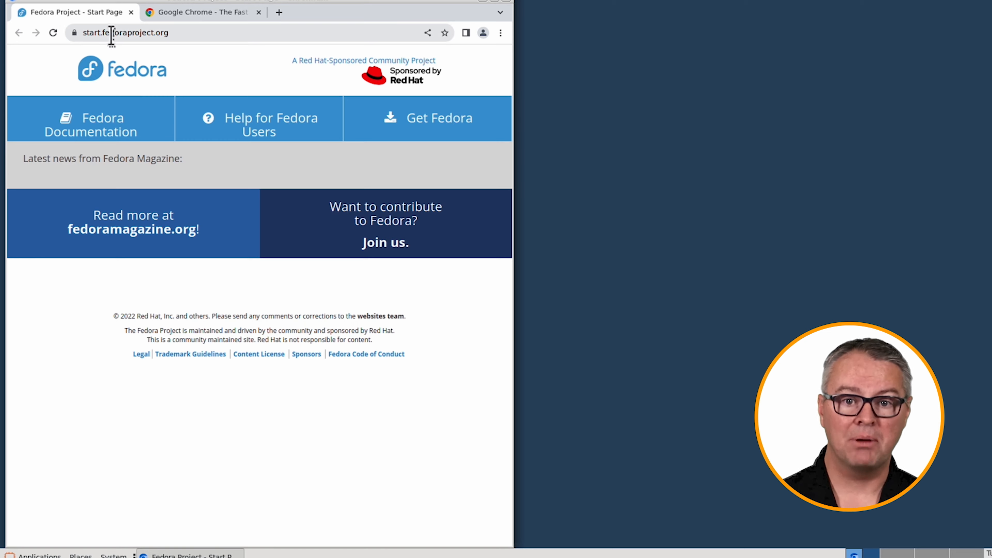
left_click(181, 34)
type("https://ssl.com")
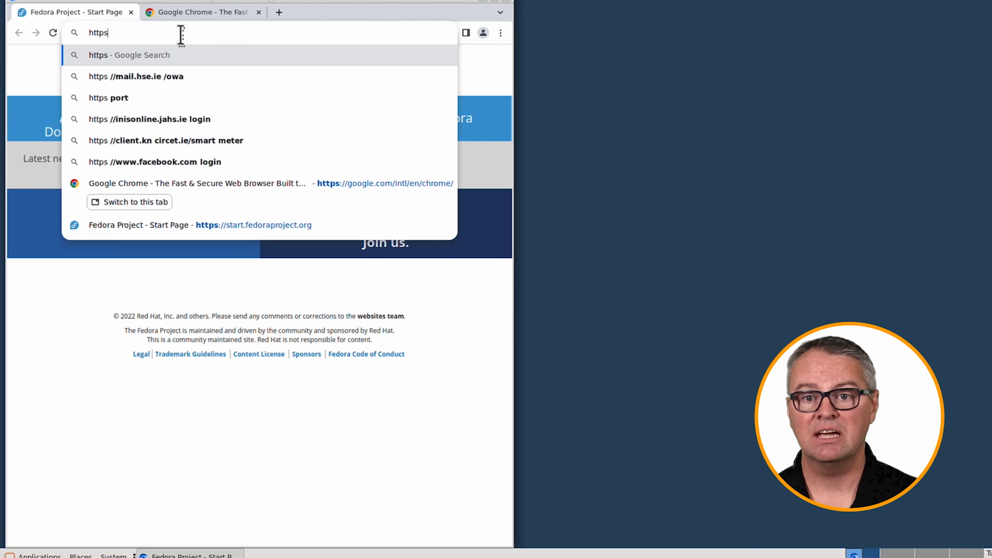